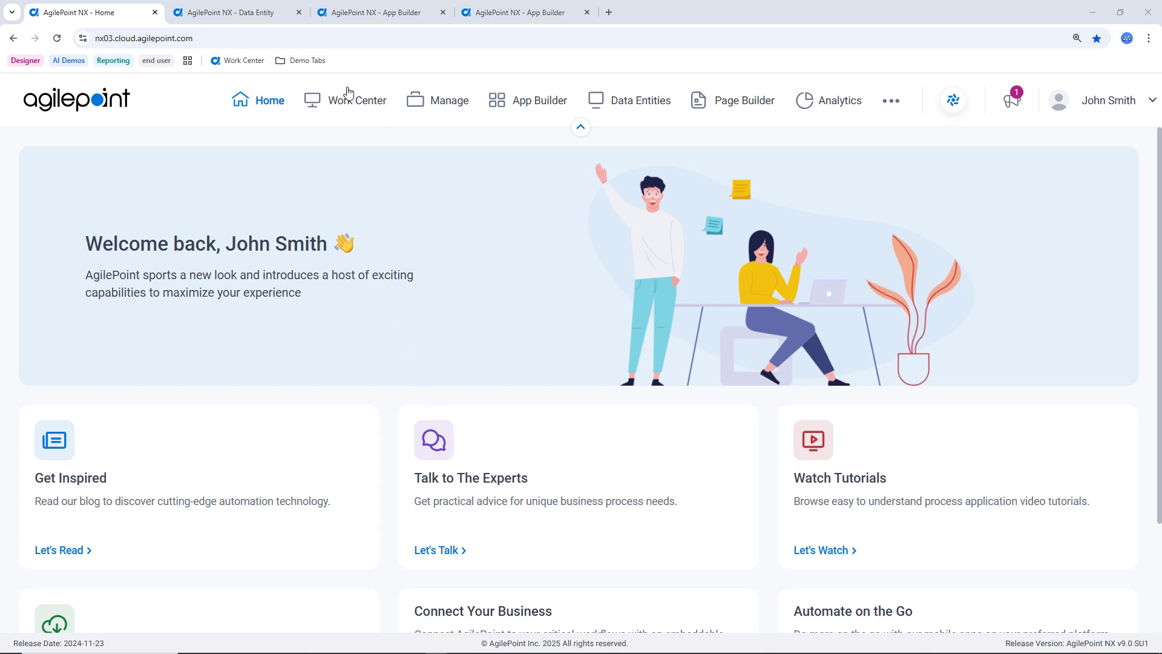
Switch to the Customer data entity and start a new field of type Numeric.
click(267, 14)
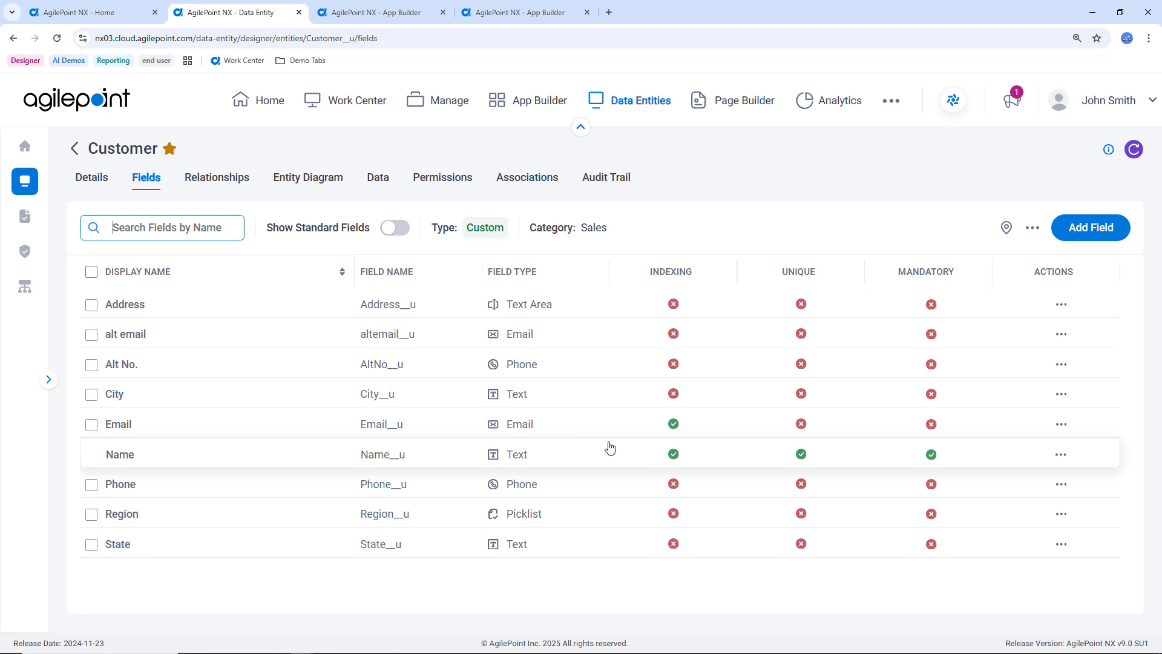
click(1097, 230)
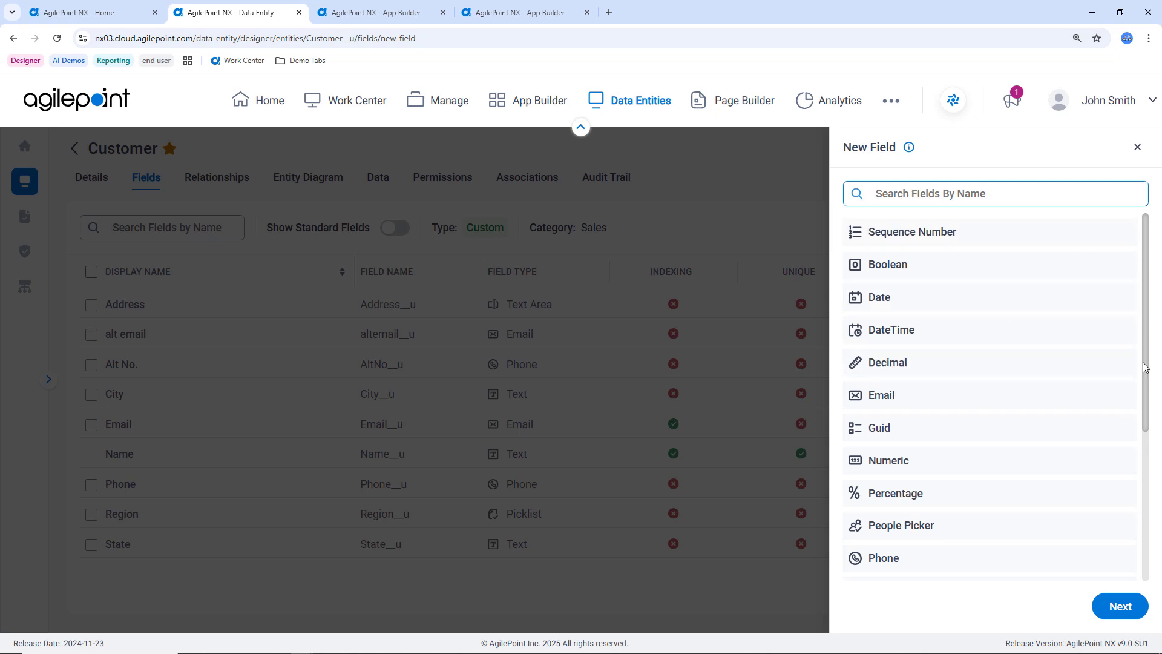
drag(1144, 369, 1142, 404)
click(942, 403)
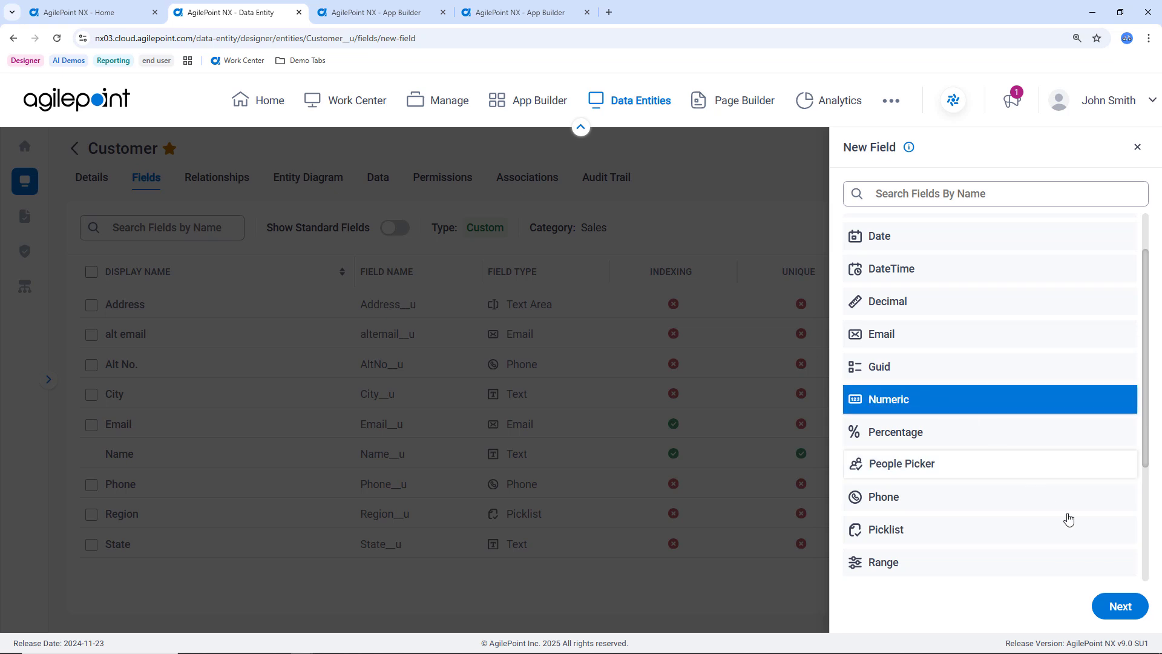
click(1122, 605)
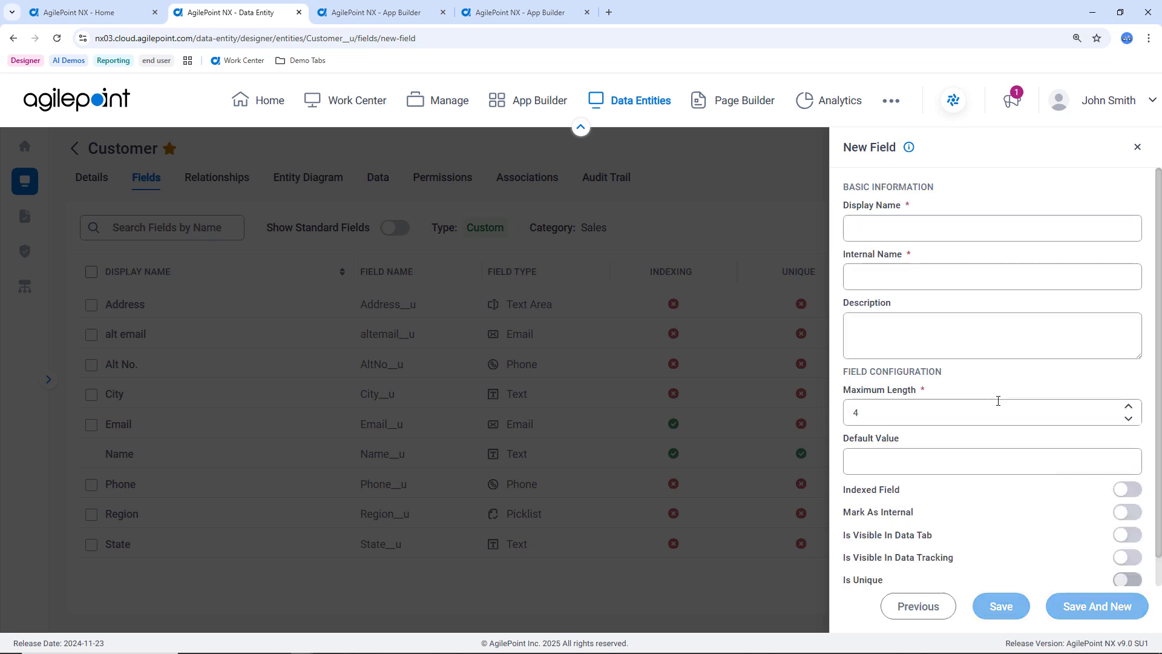
Review the basic information and configuration options for the new Numeric field, and close the form without saving.
click(879, 227)
click(874, 270)
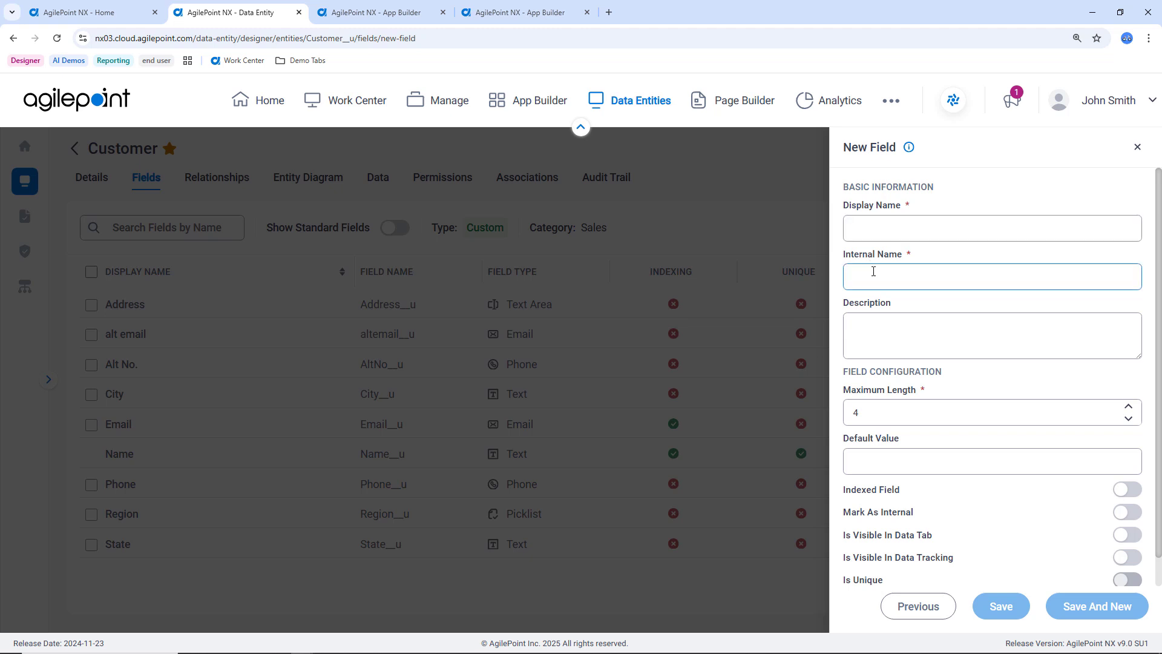
click(901, 403)
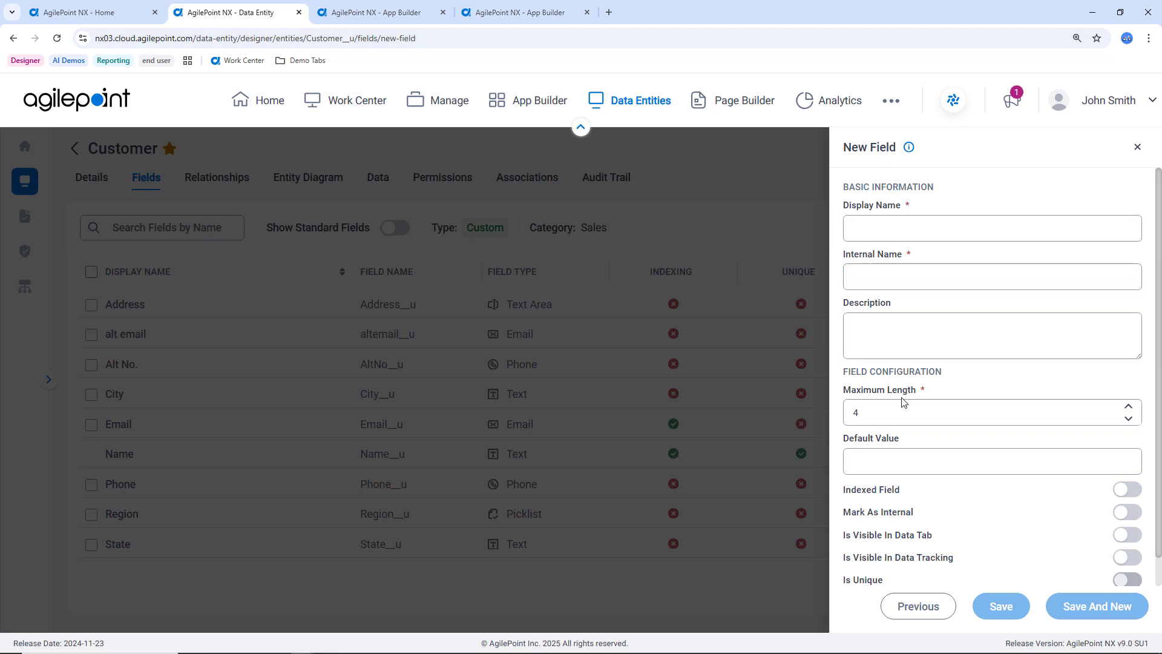
scroll(902, 403, down, 1)
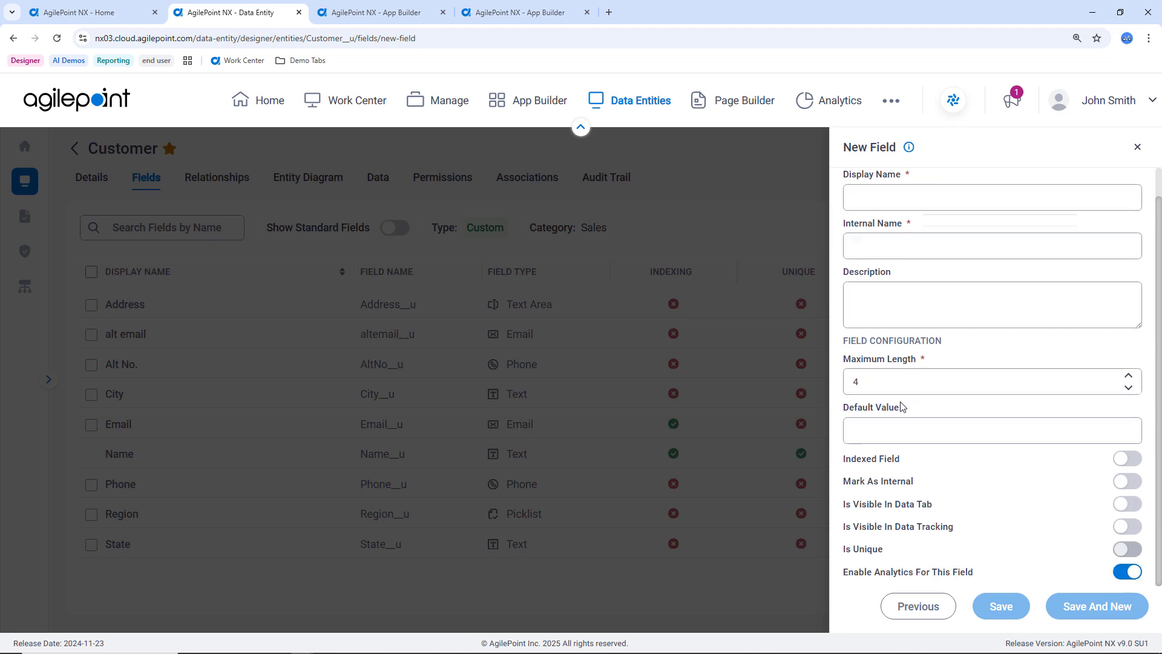
click(917, 433)
click(975, 452)
click(1138, 149)
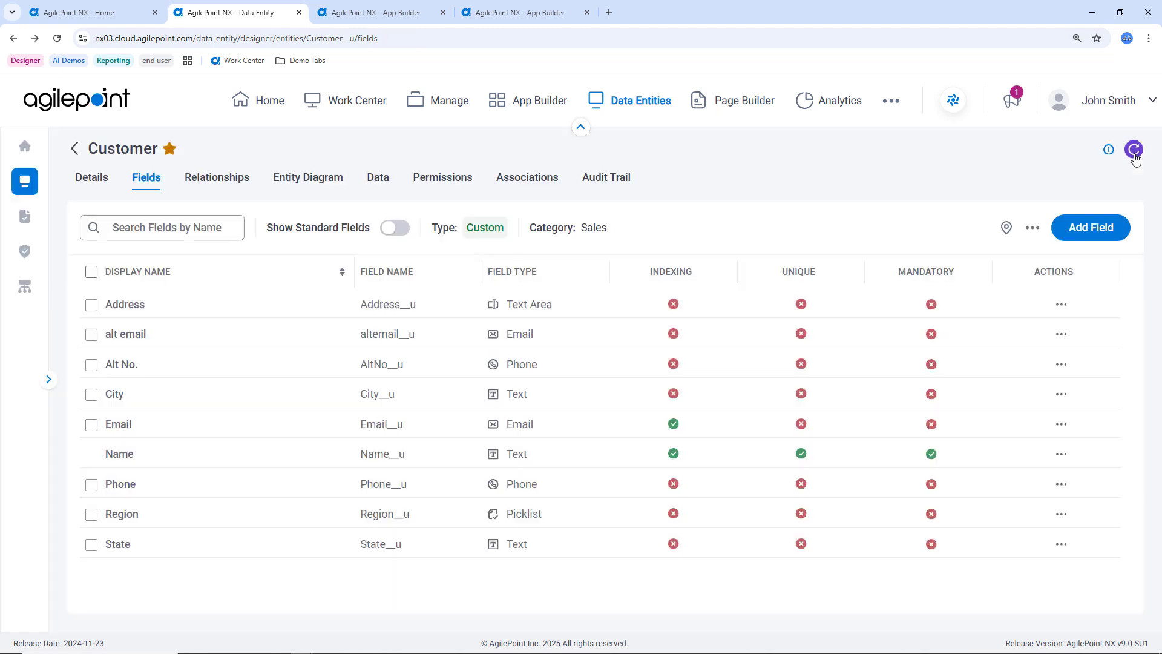
Examine the Customer entity's diagram, data records, permissions and application associations.
click(296, 178)
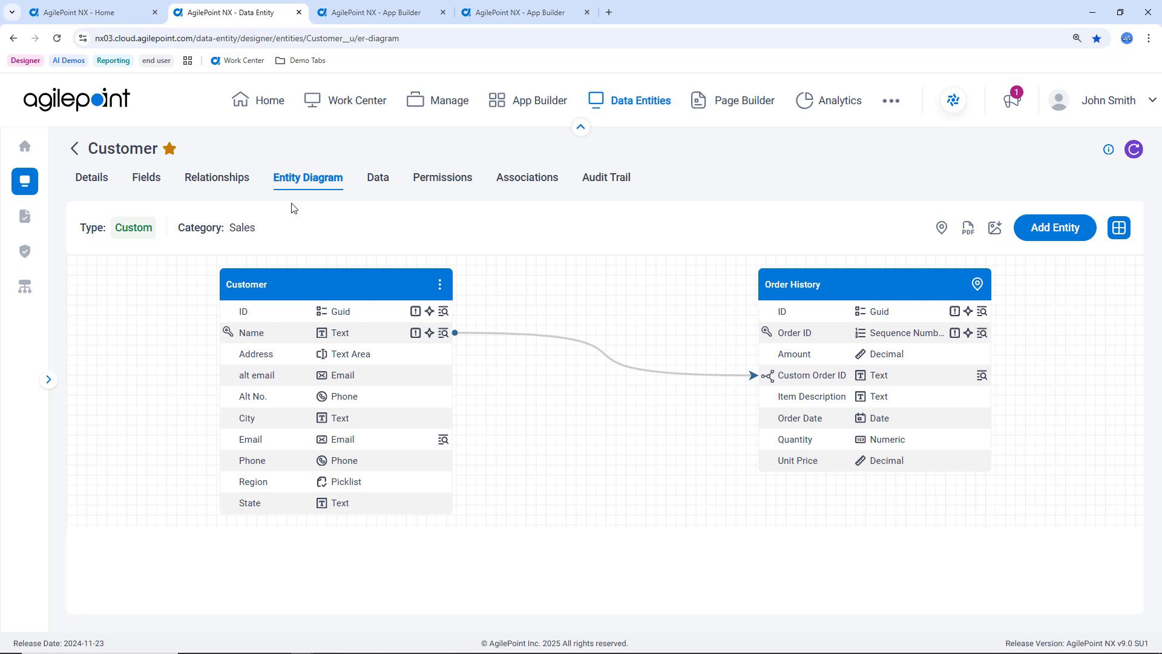
click(372, 181)
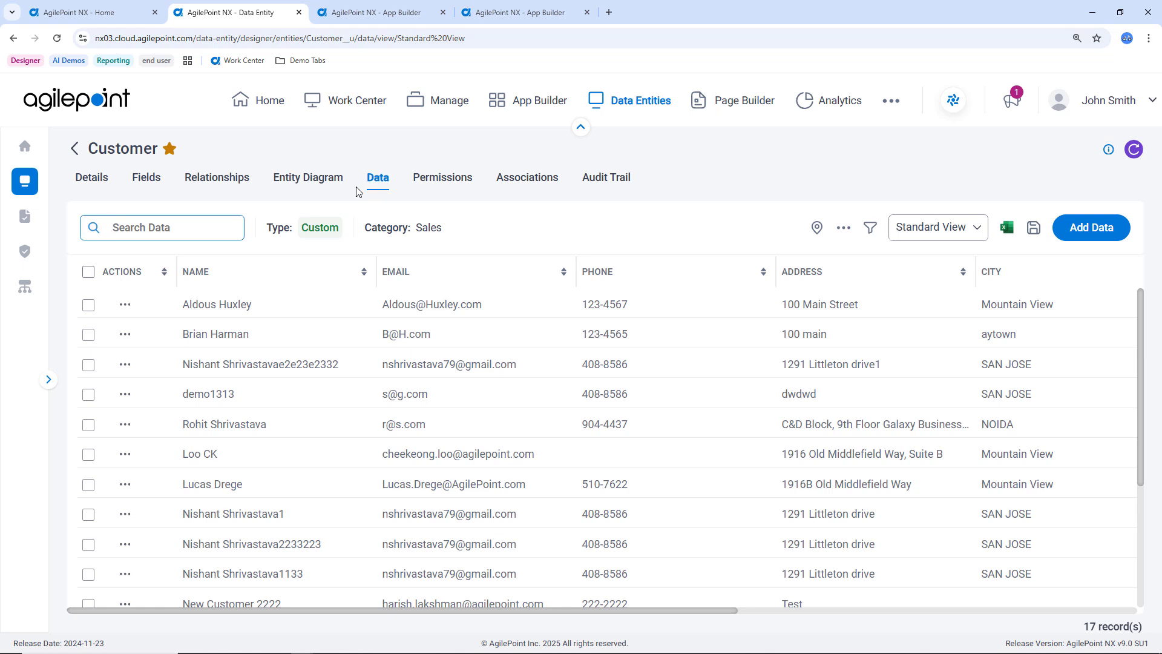
click(441, 177)
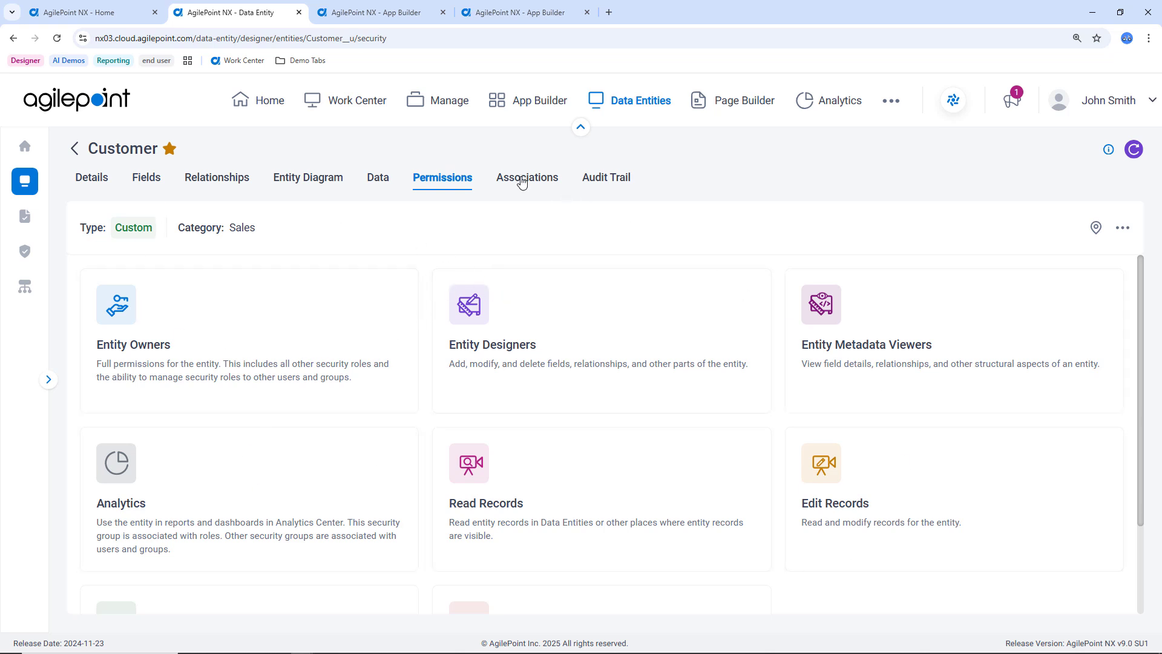
click(520, 181)
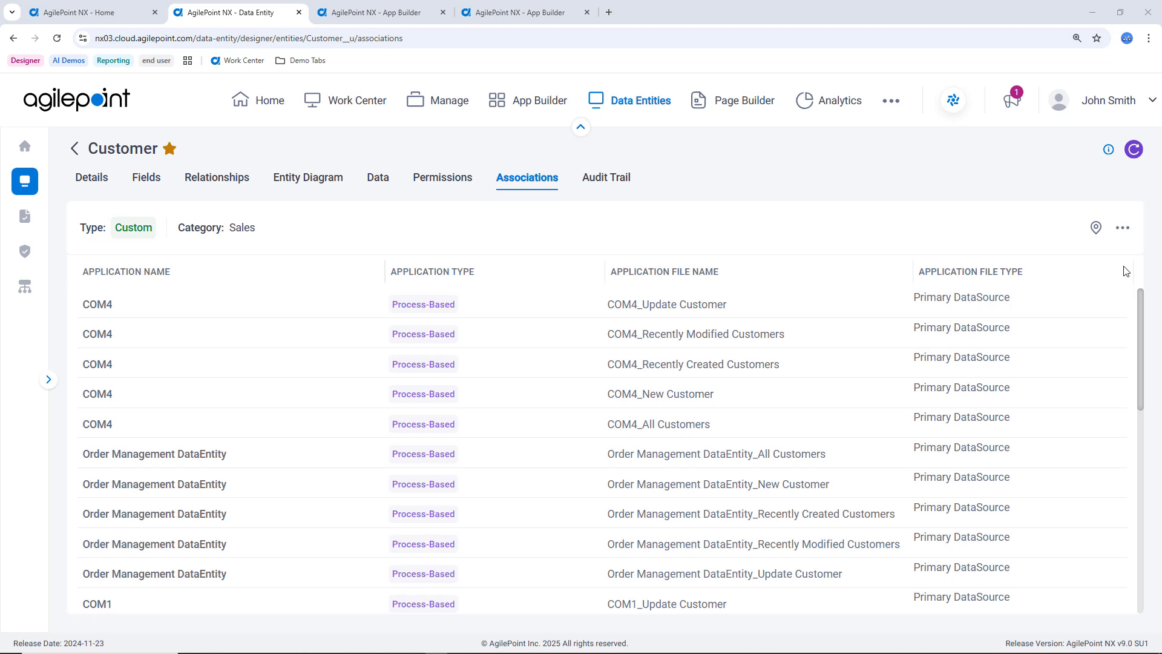
Switch to the New Sales Order Demo main flow and examine its process diagram from the Sales lane to the accounts receivable lane.
click(415, 17)
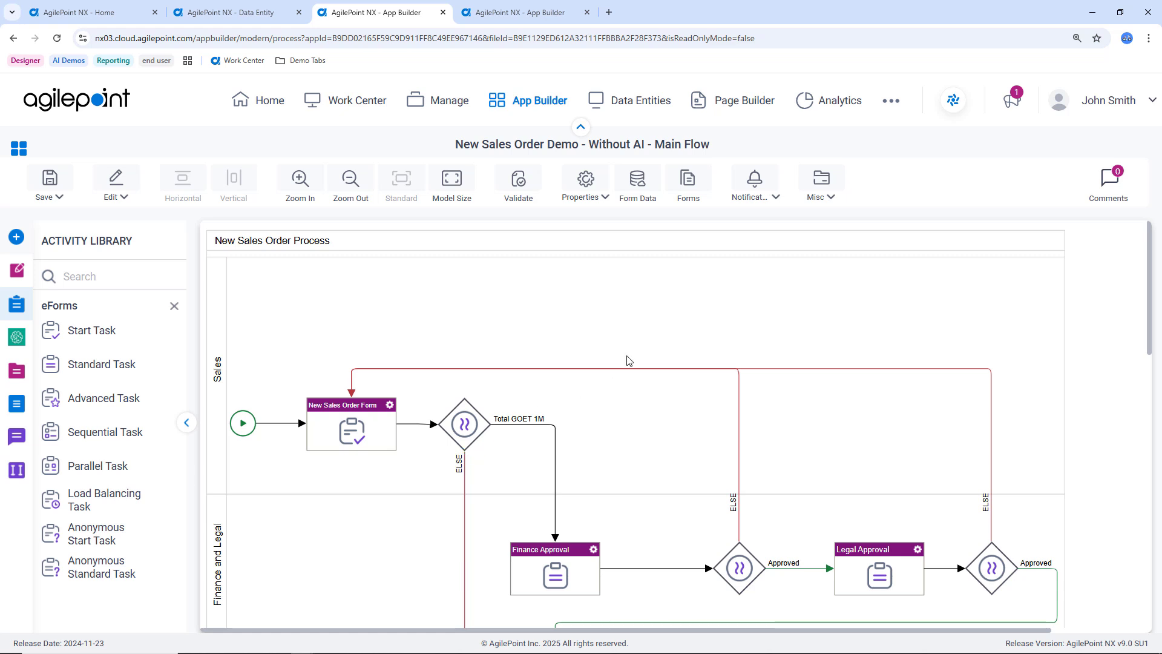
scroll(616, 365, down, 10)
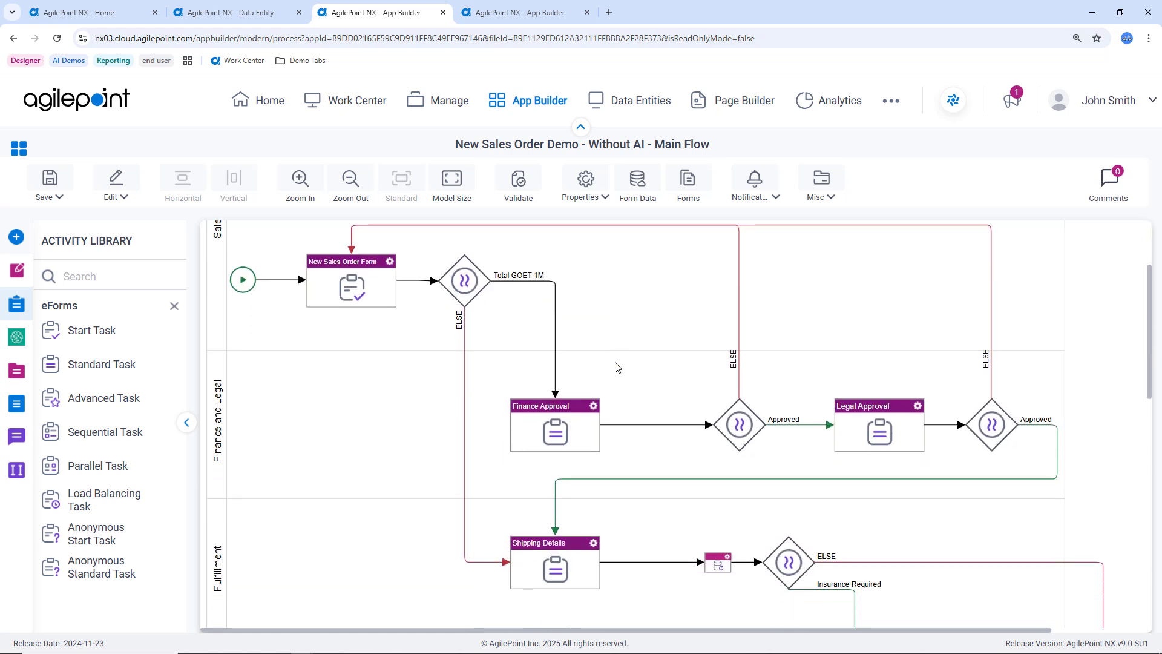
scroll(616, 366, down, 2)
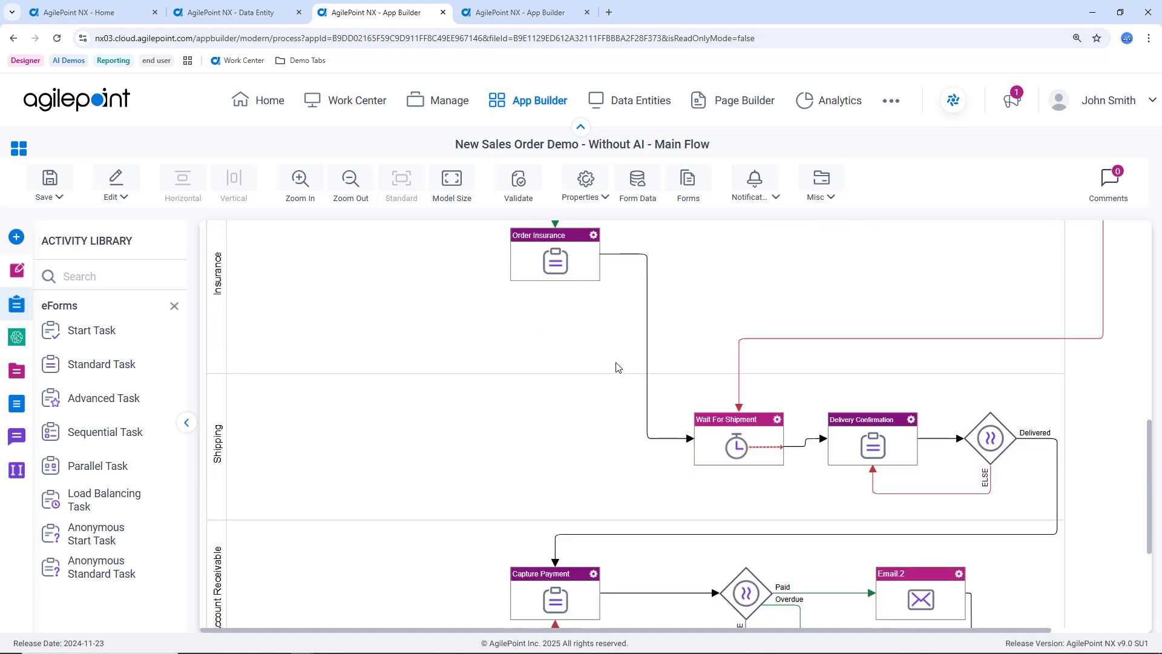
scroll(611, 366, up, 5)
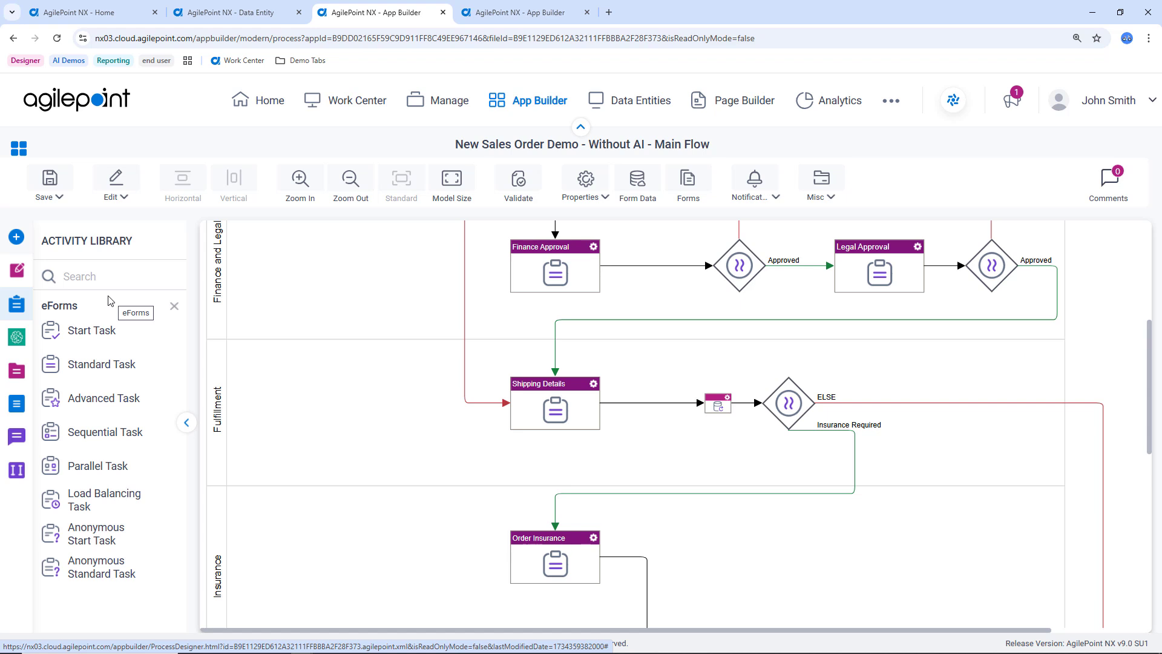
scroll(537, 475, up, 5)
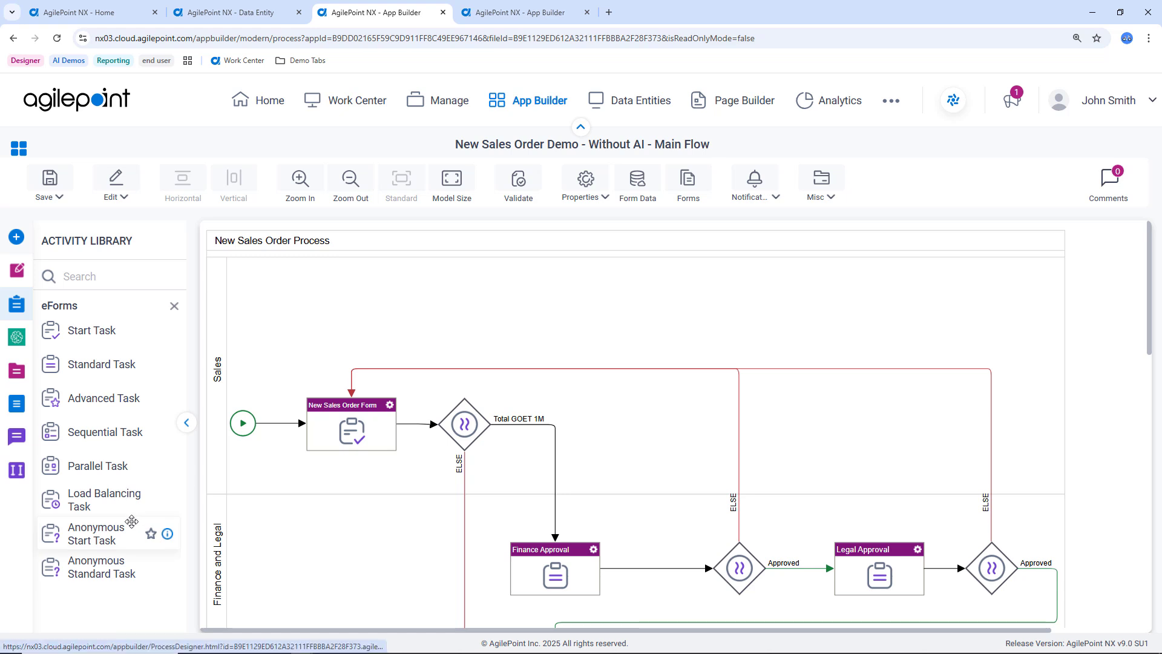
Browse the list of integration activity groups available for the activity library.
click(17, 237)
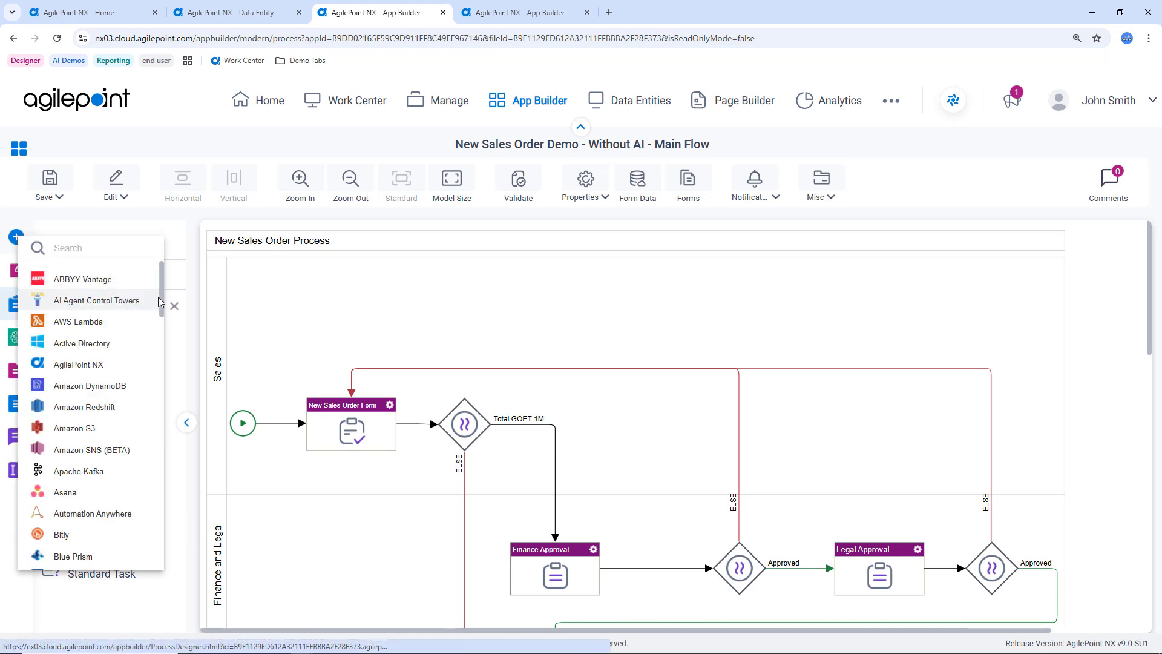
scroll(163, 305, down, 1)
scroll(161, 304, down, 3)
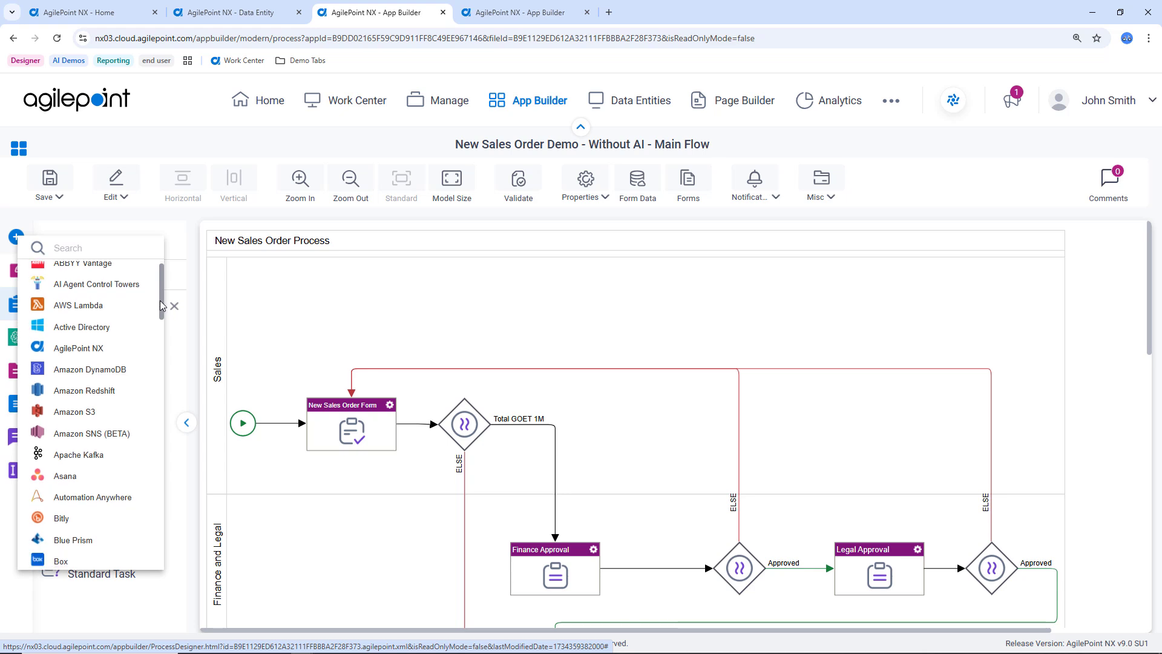
drag(160, 305, 159, 313)
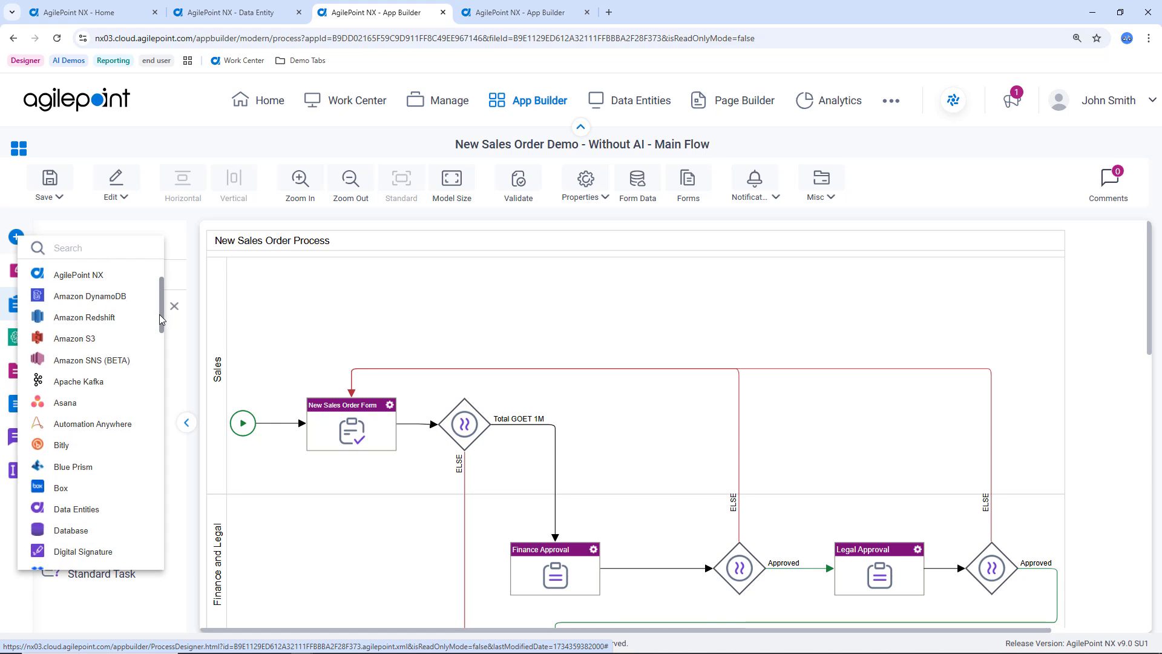
drag(158, 314, 165, 496)
Add the Salesforce activity group to the activity library.
click(19, 235)
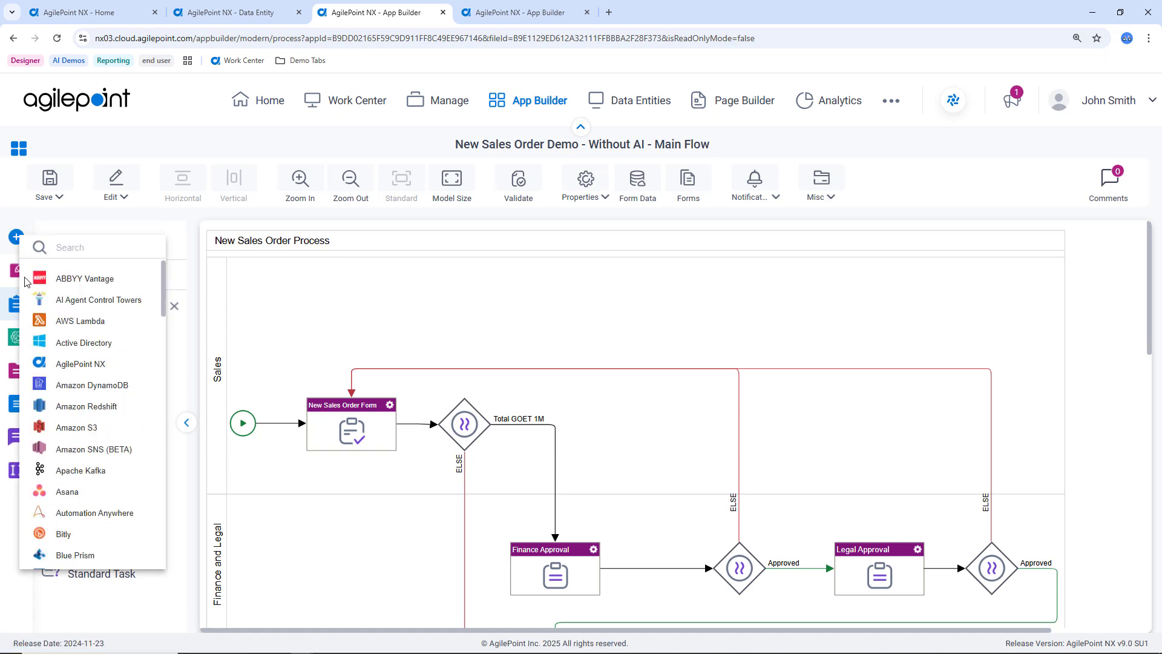
scroll(88, 447, down, 15)
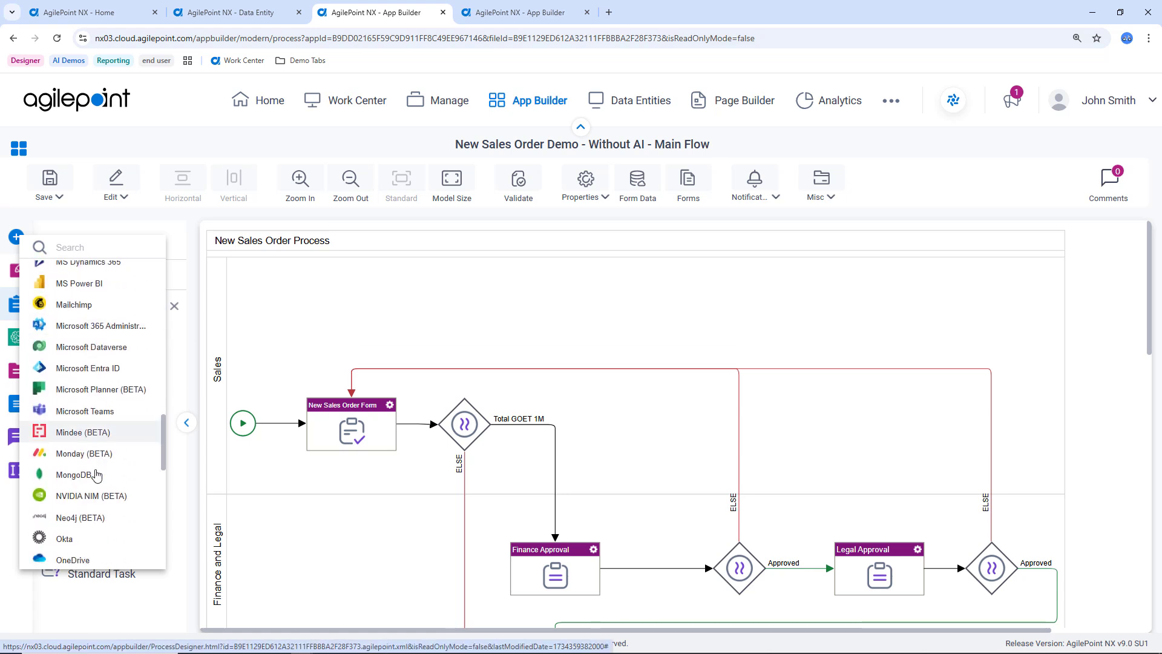
scroll(96, 474, down, 5)
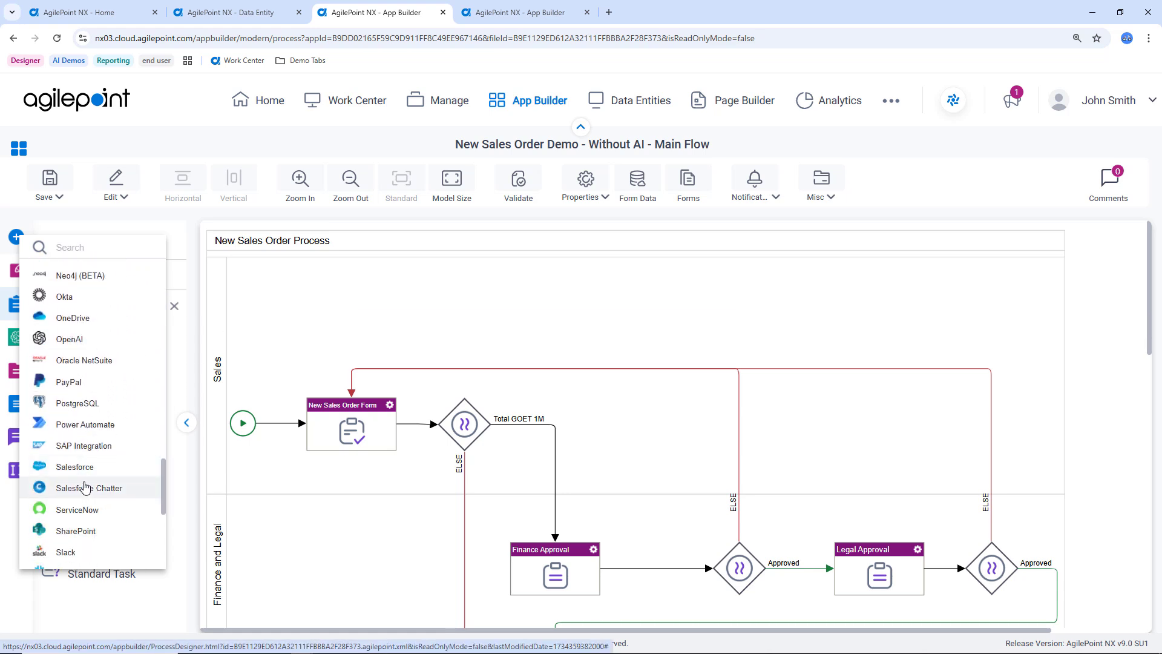
click(75, 467)
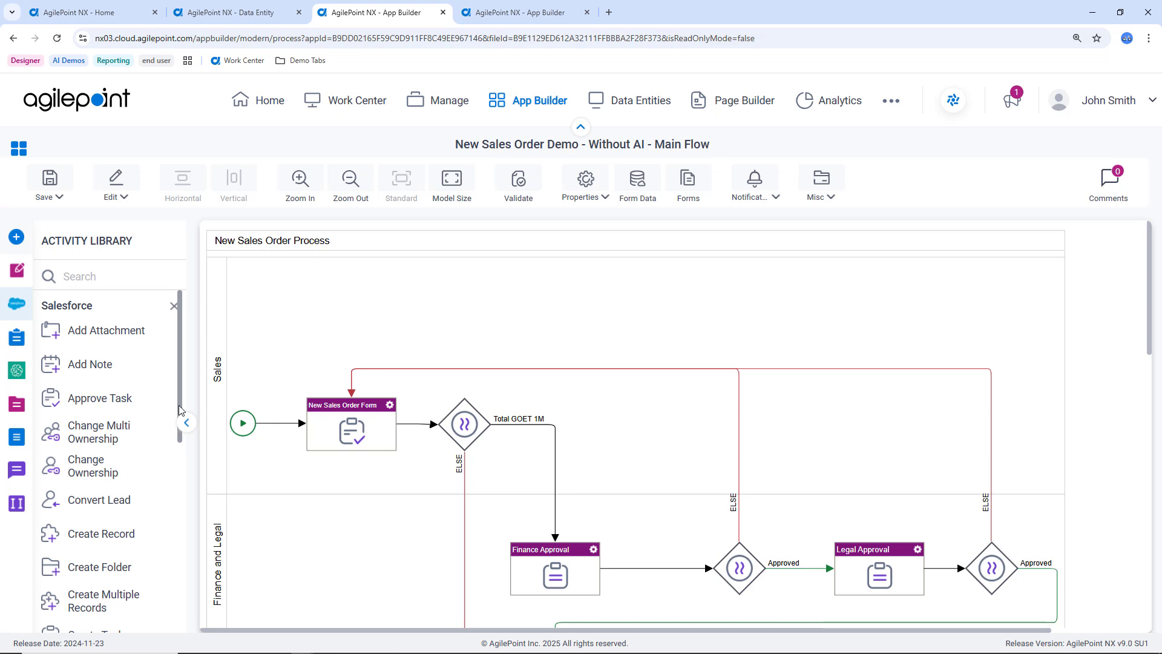
Place a Salesforce Create Record activity before Finance Approval in the Finance and Legal lane, and proceed past its general configuration.
drag(179, 405, 179, 481)
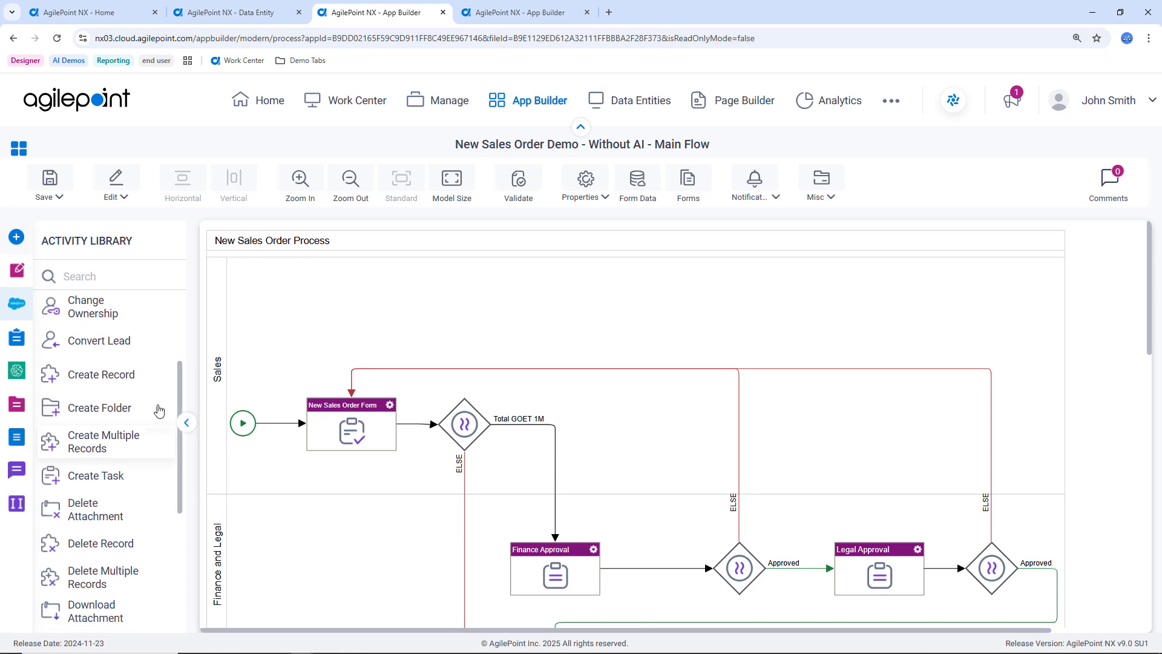
drag(121, 376, 456, 552)
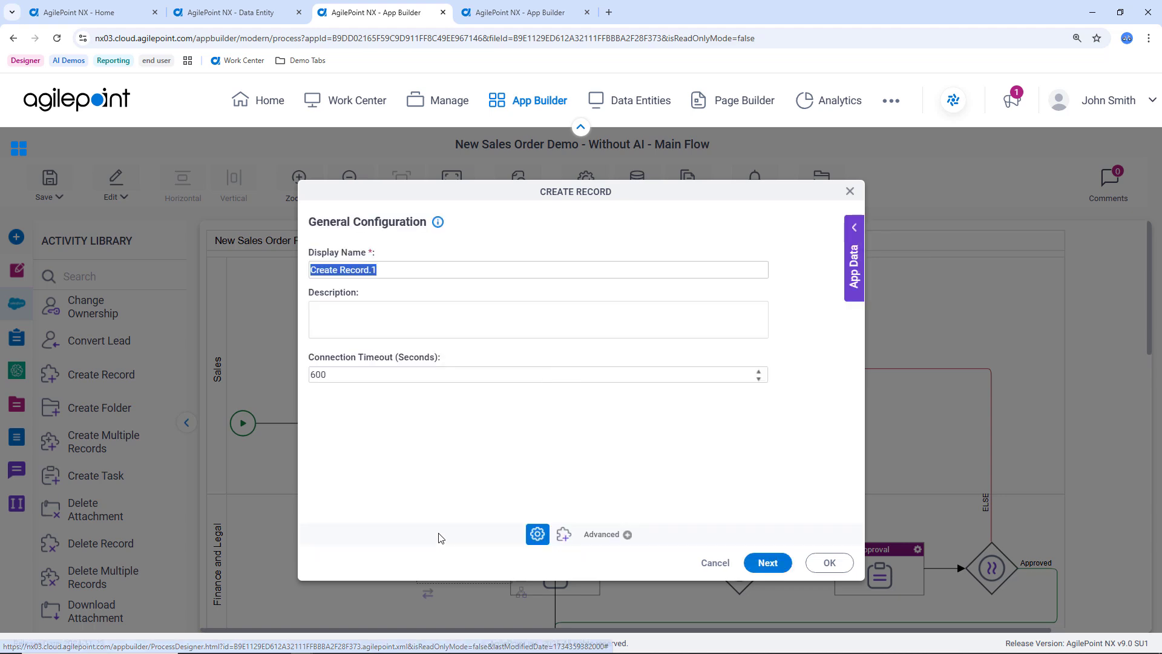
click(761, 571)
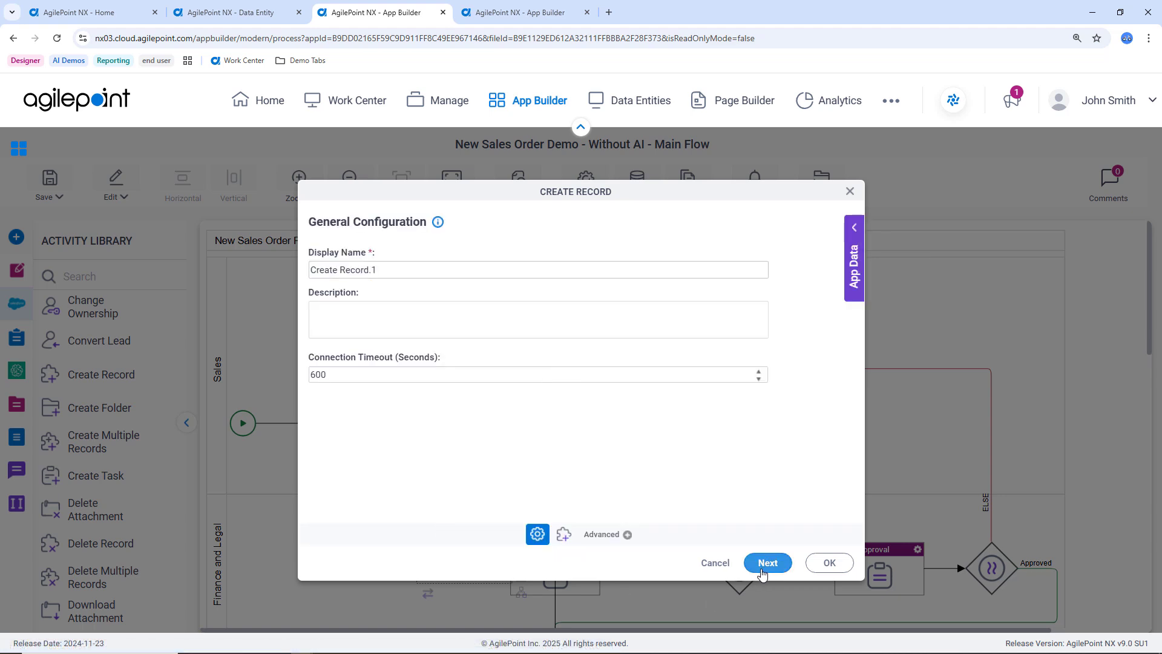
Set the Create Record activity's Salesforce connection to LucasSFDC (Global) and its entity to Customers__c.
click(444, 270)
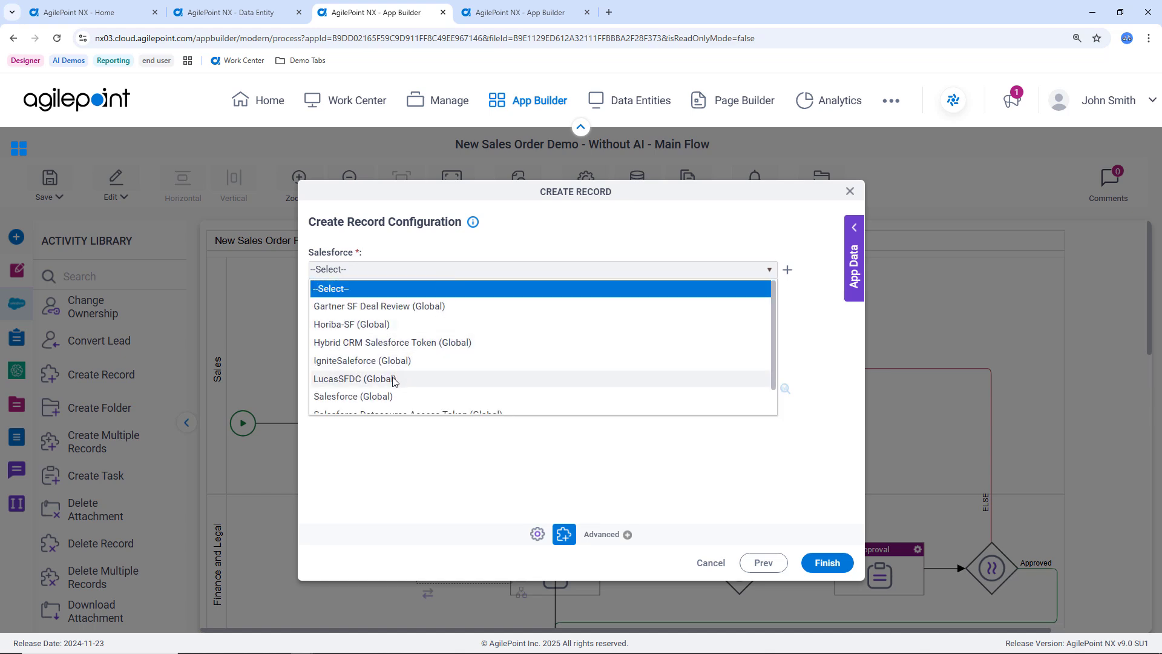
click(393, 378)
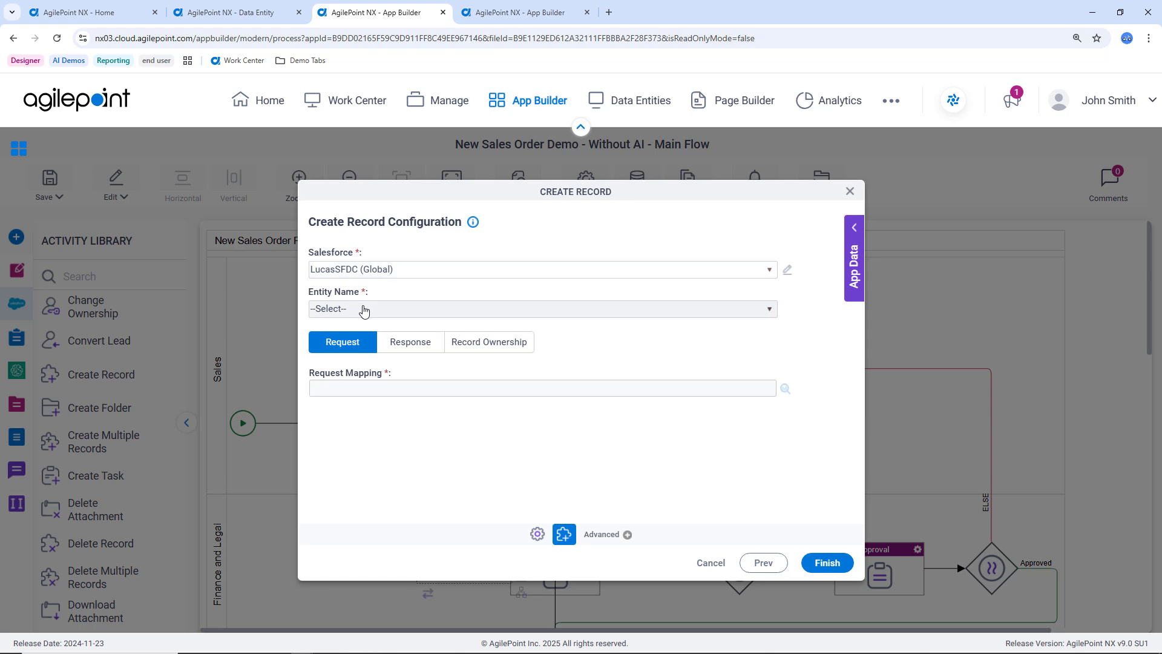
click(363, 309)
scroll(390, 402, down, 10)
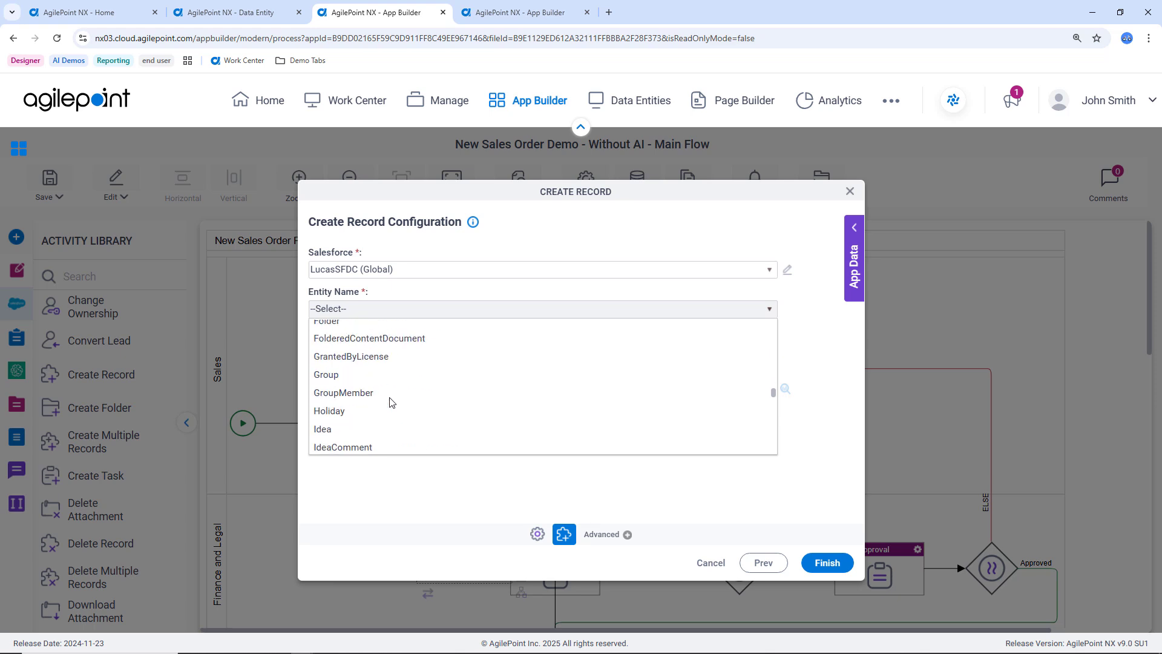
scroll(390, 403, up, 5)
scroll(391, 402, up, 8)
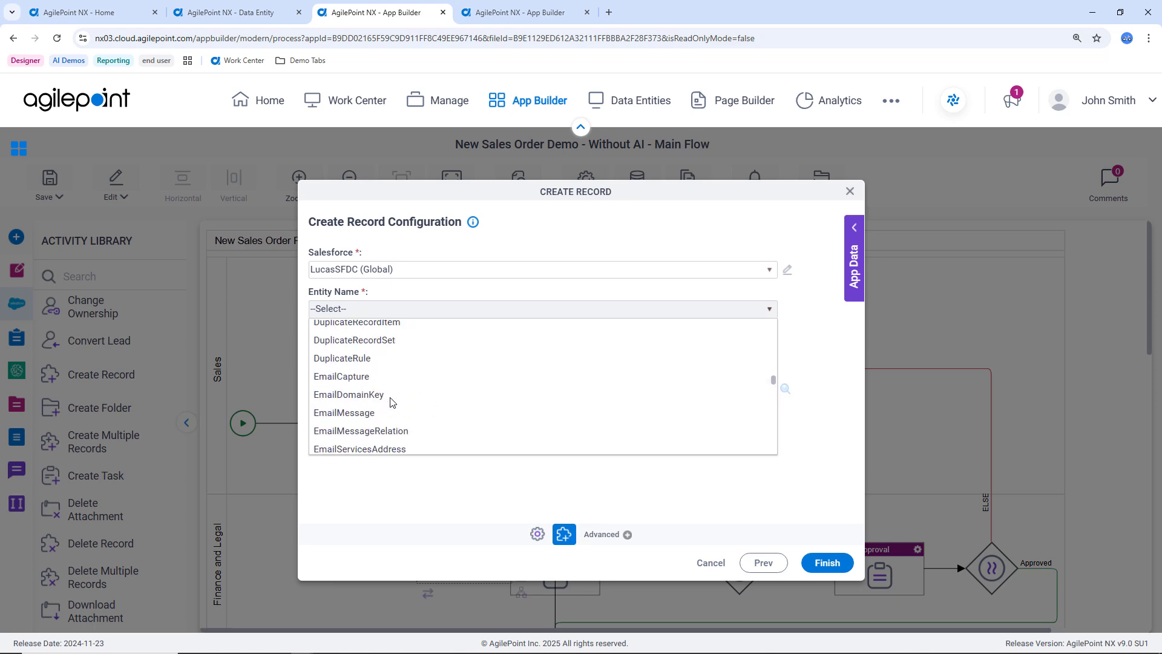
scroll(391, 402, up, 5)
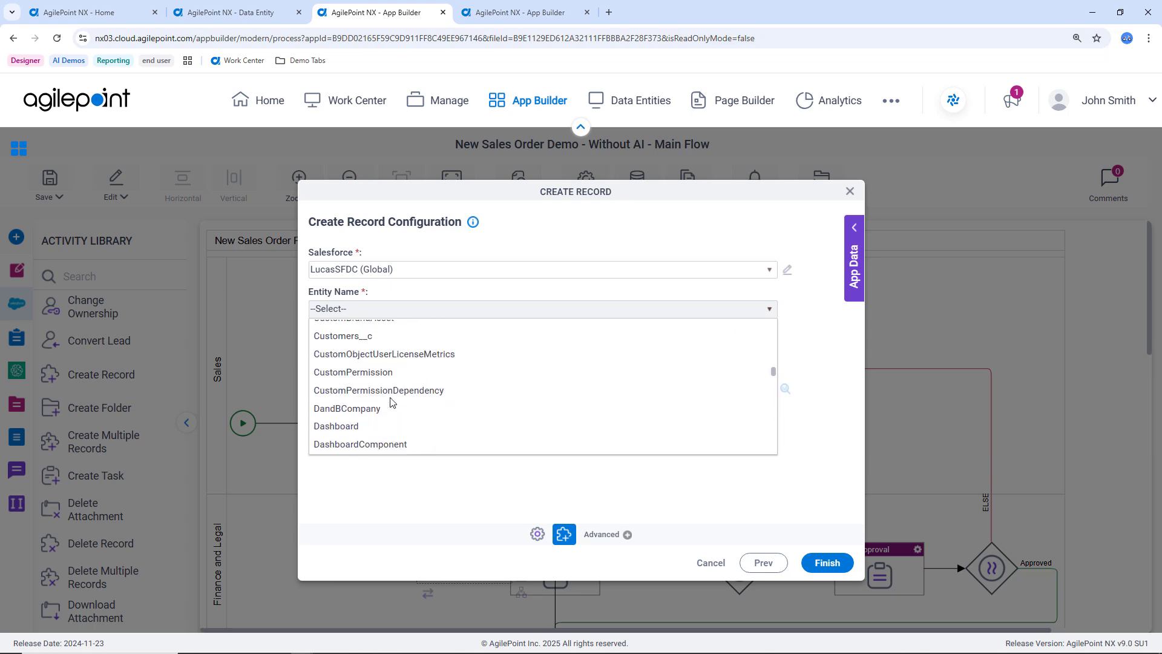
click(383, 397)
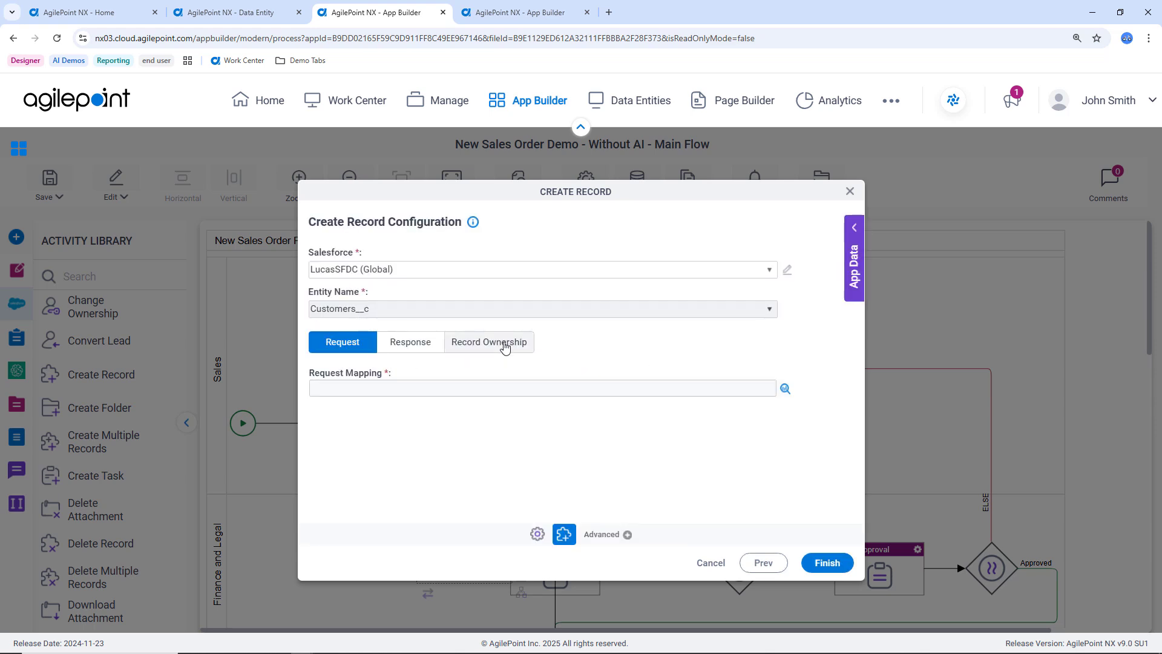
Map BillingAddress first_name to Customer_Name__c, line1 to Address__c and phone to Phone__c in the Create Record request mapping.
click(785, 389)
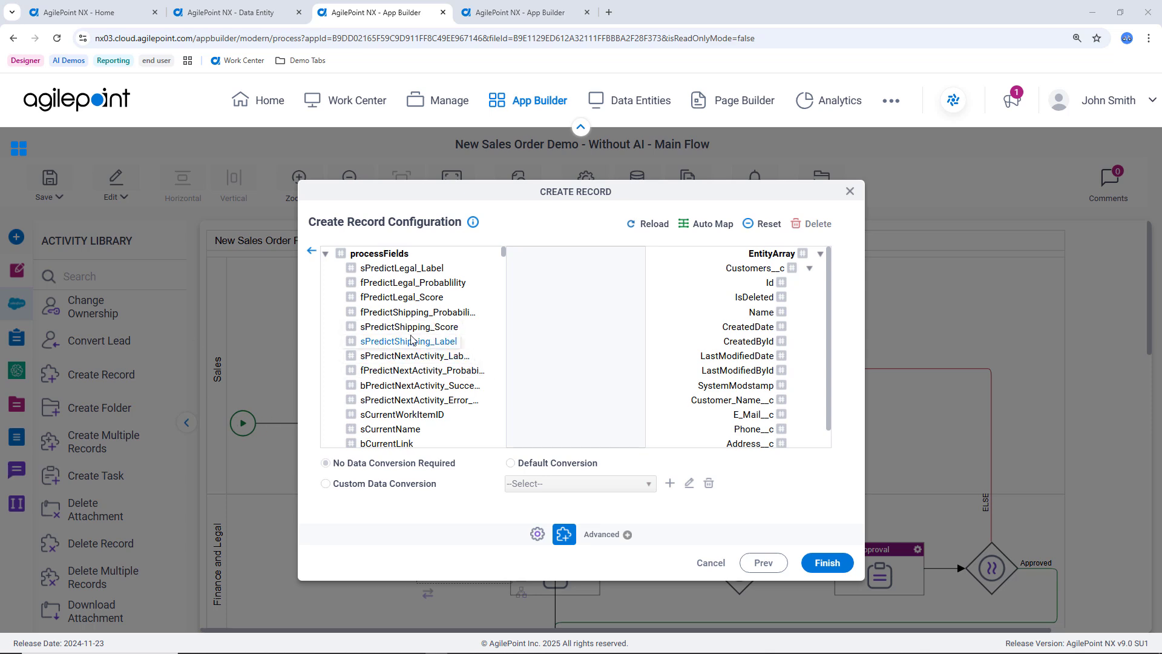
scroll(418, 326, down, 2)
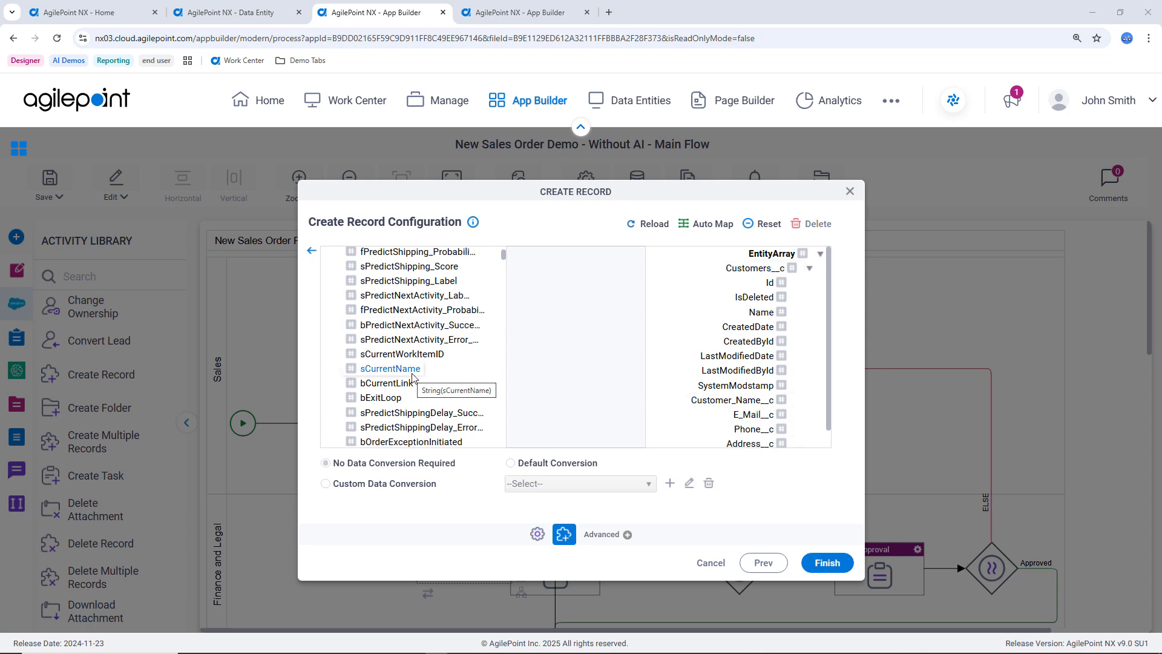
scroll(411, 376, up, 1)
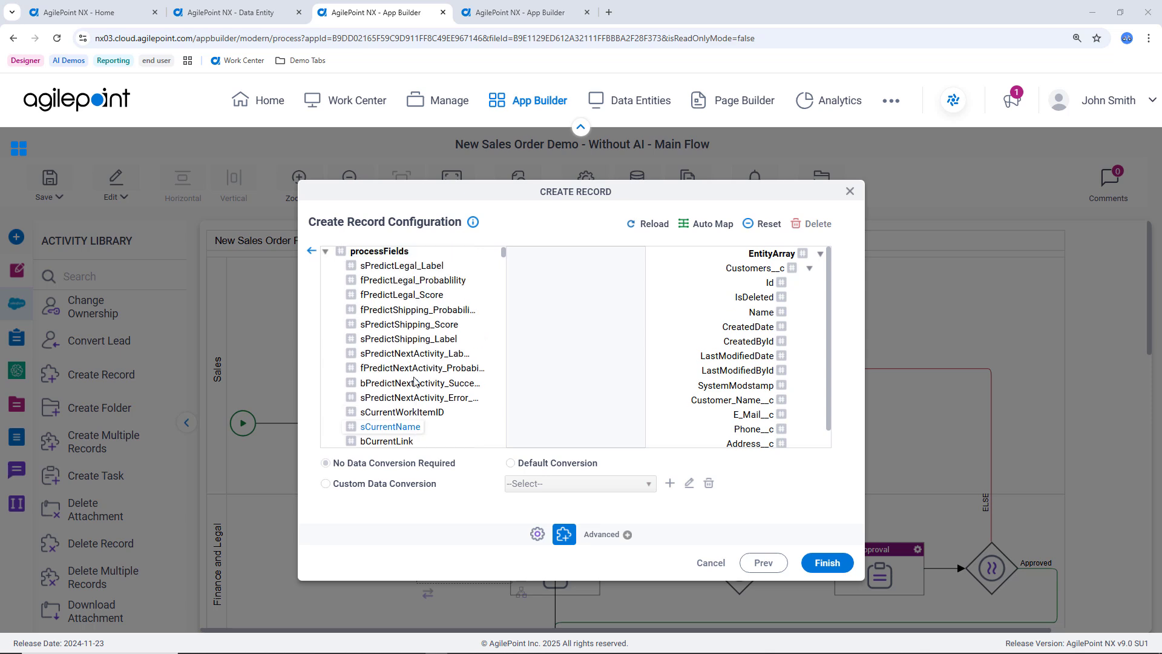
scroll(408, 379, down, 5)
scroll(405, 383, down, 5)
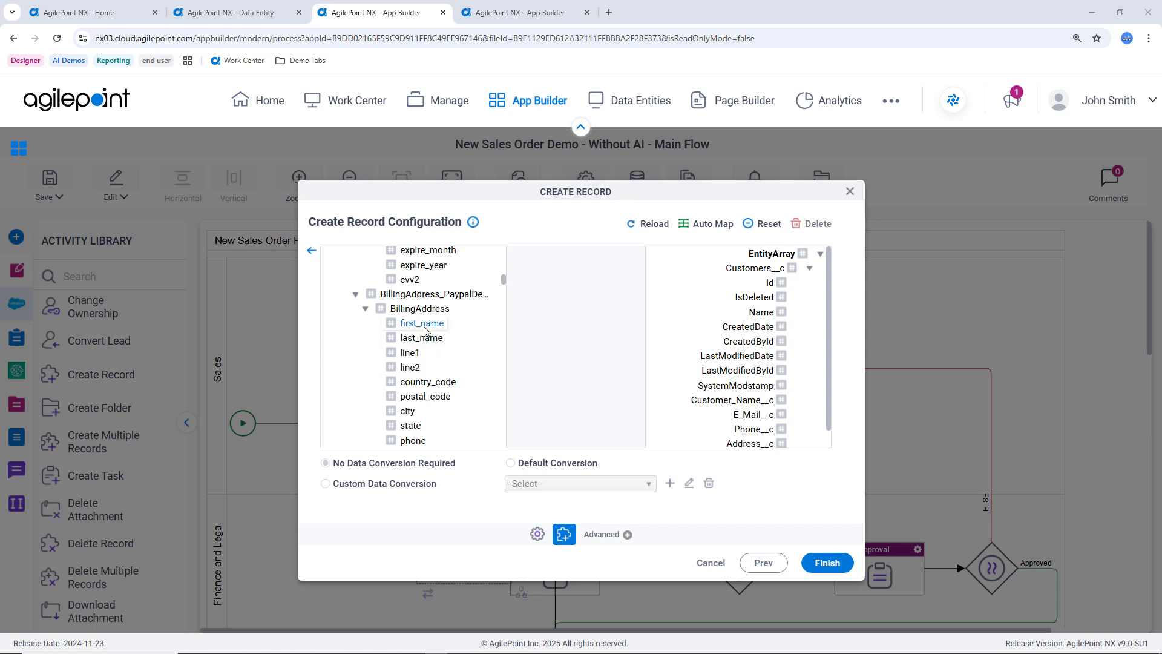
drag(422, 324, 747, 400)
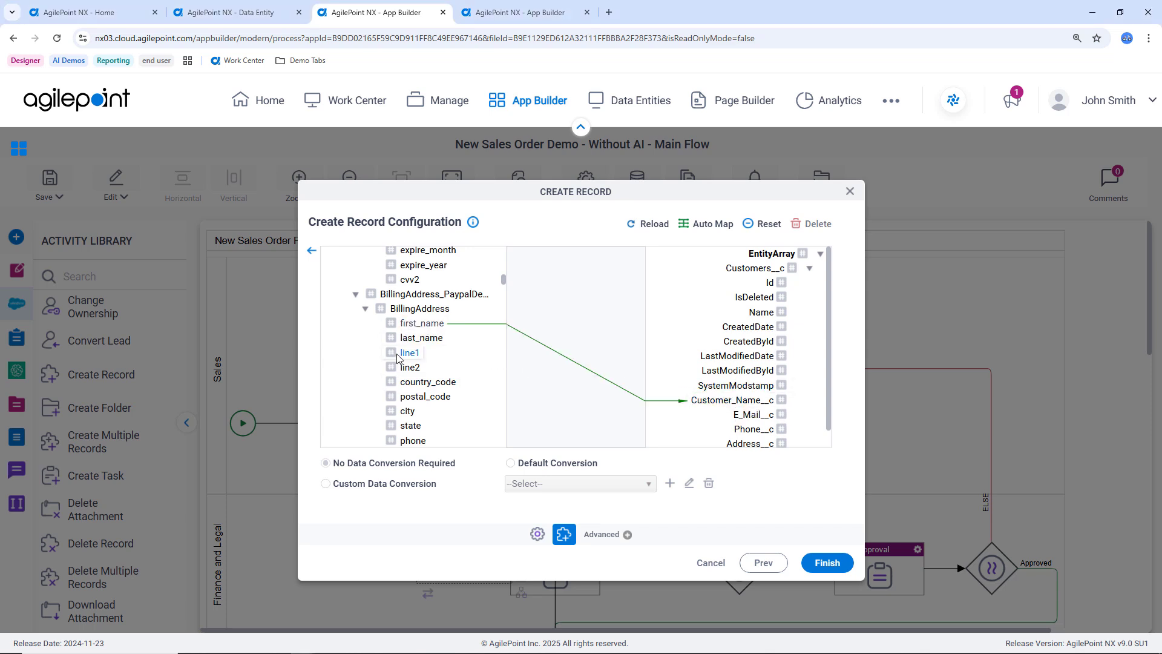
drag(402, 355, 749, 444)
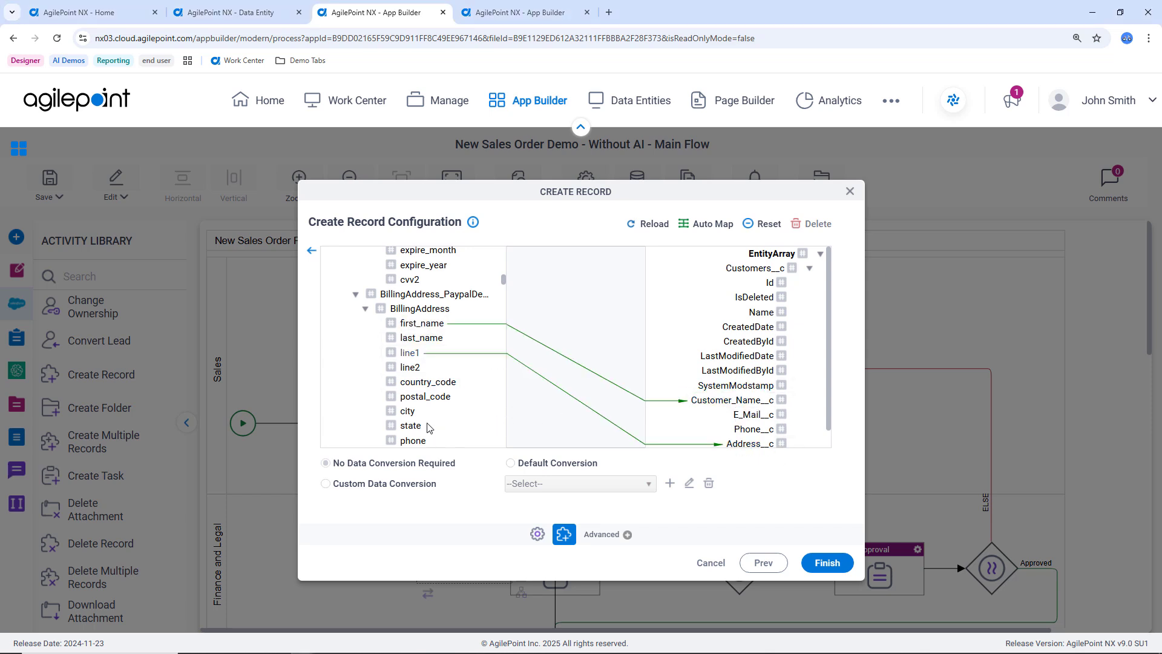
drag(414, 440, 744, 431)
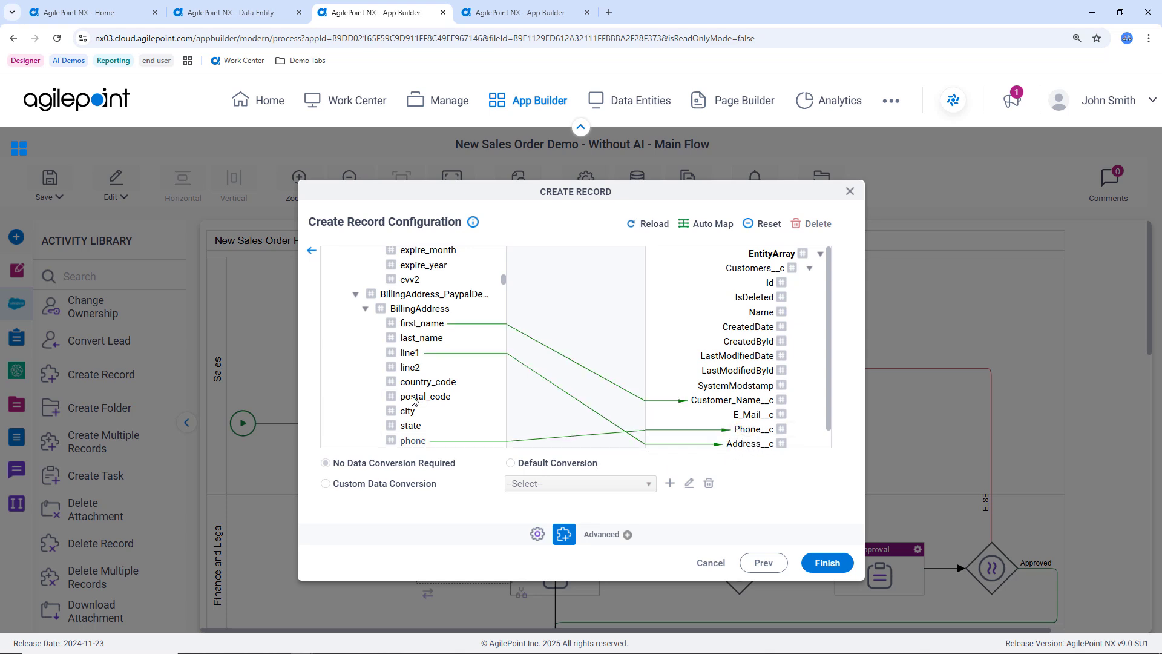
click(311, 252)
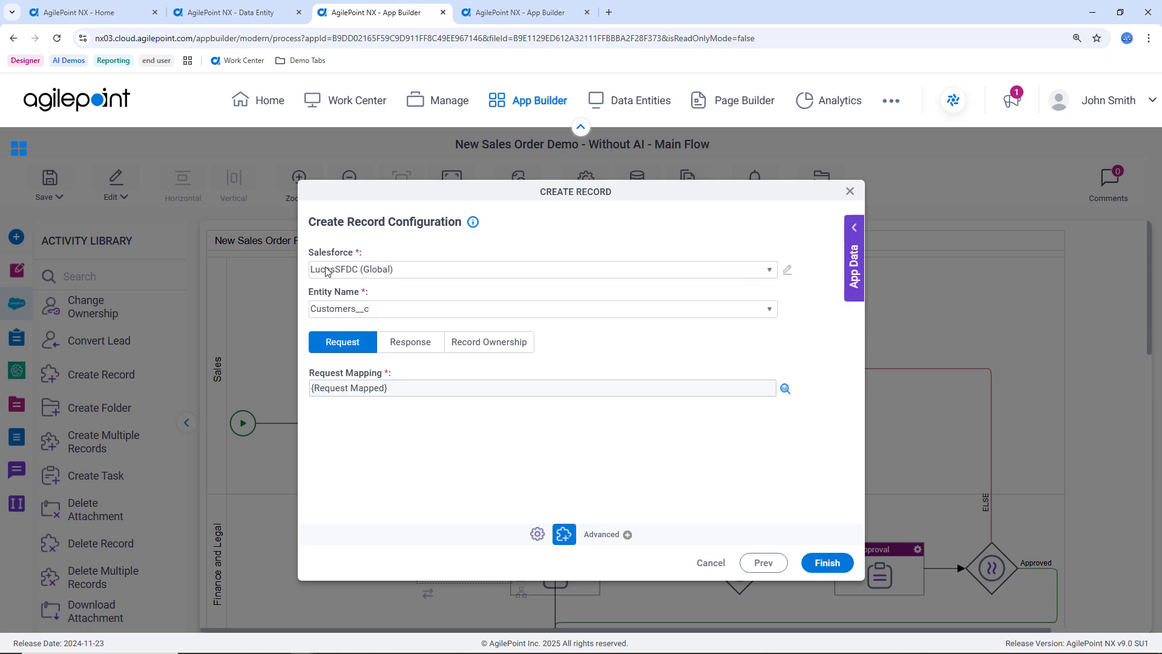
Examine the Create Record activity's response mapping from SaveResult to the process fields.
click(424, 349)
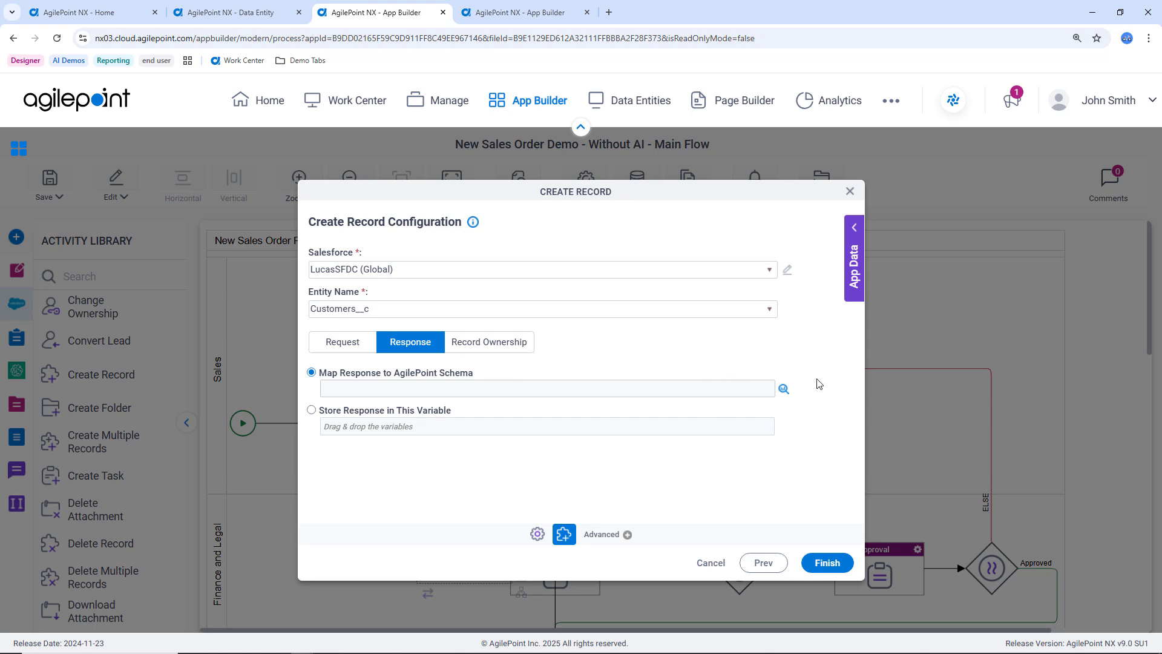
click(783, 389)
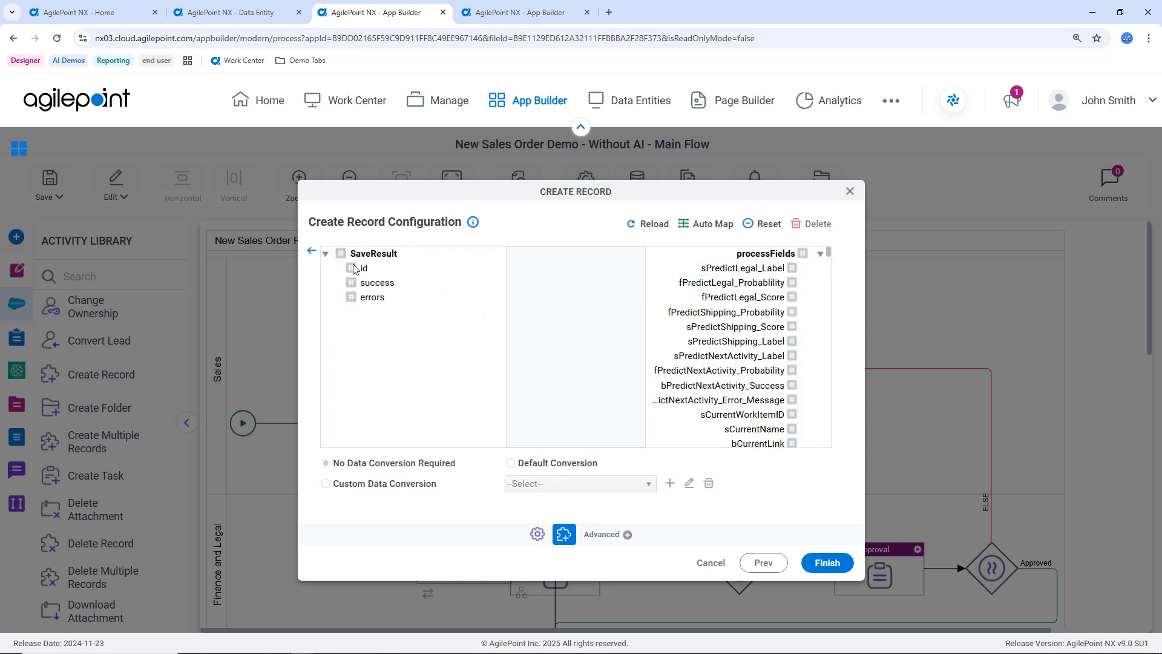
click(312, 252)
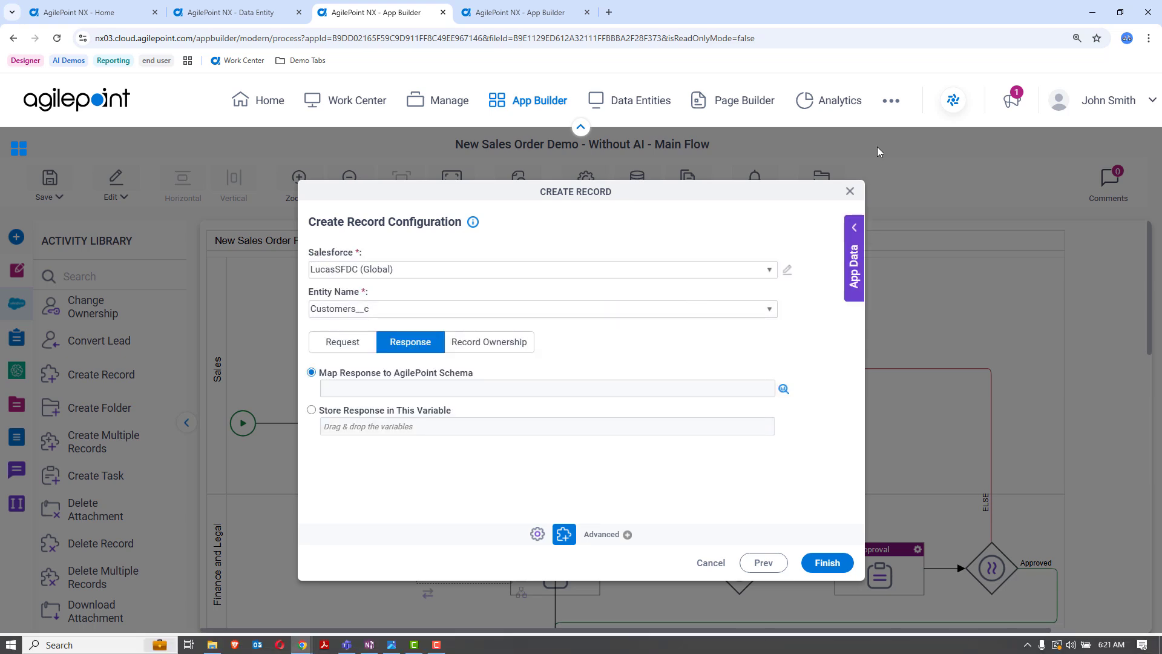
Discard the Create Record configuration and delete the activity from the Finance and Legal lane.
click(850, 191)
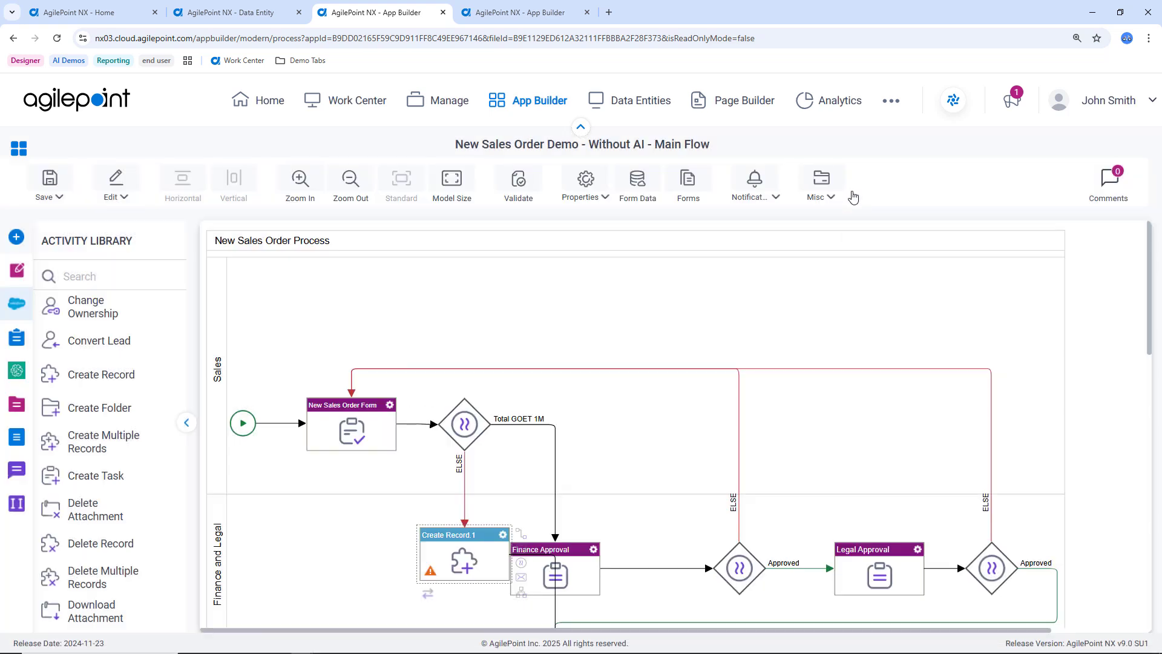
right_click(499, 534)
click(536, 504)
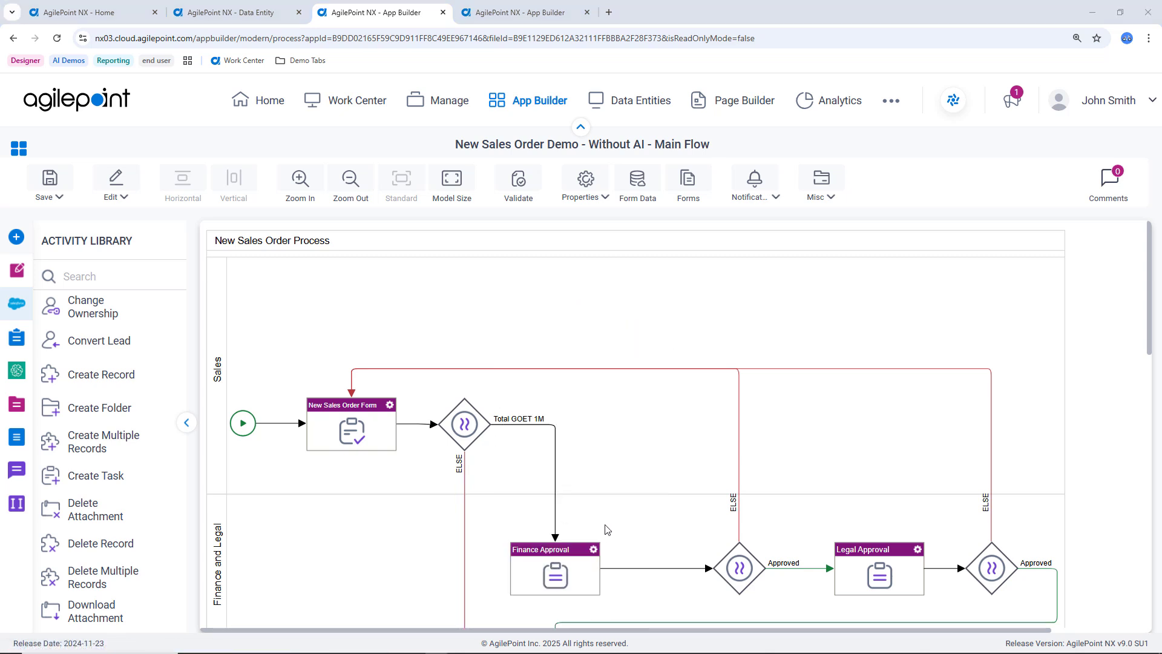
Inspect the Approved rule of the Finance Approved condition and the form fields available to it.
double_click(743, 571)
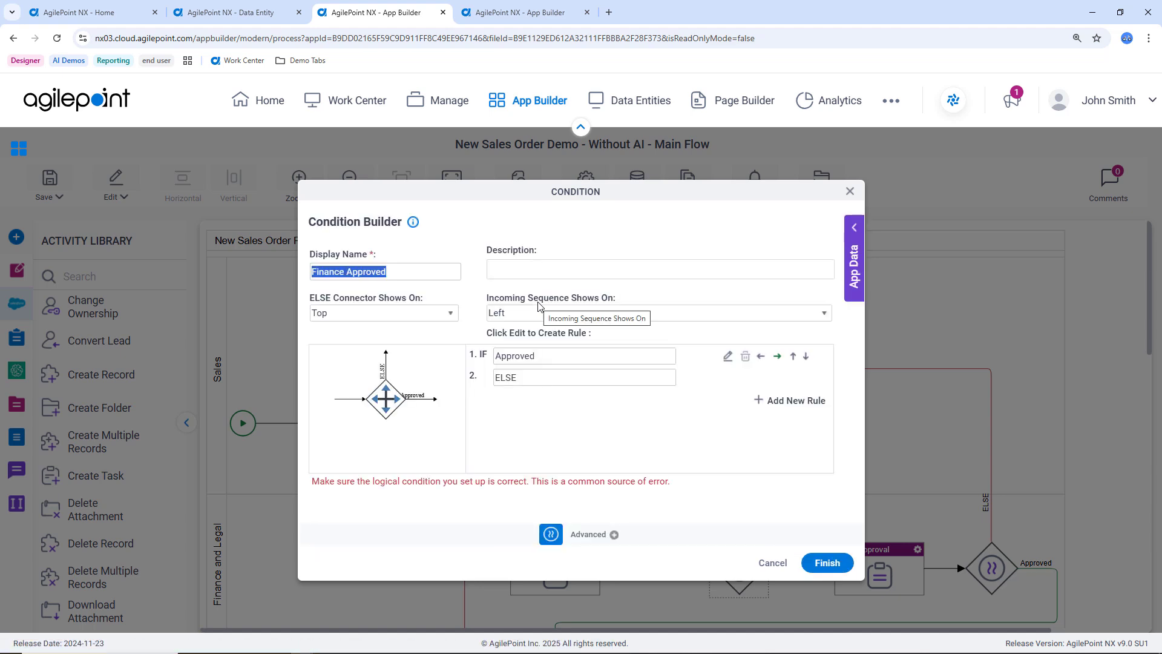
click(726, 356)
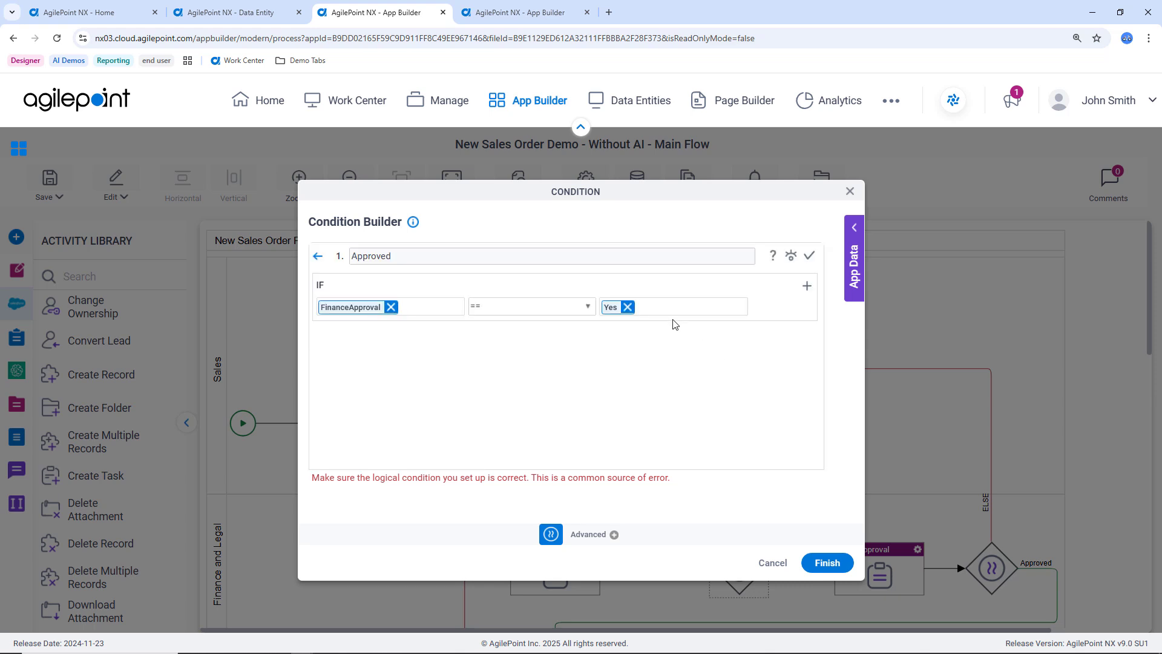
click(853, 230)
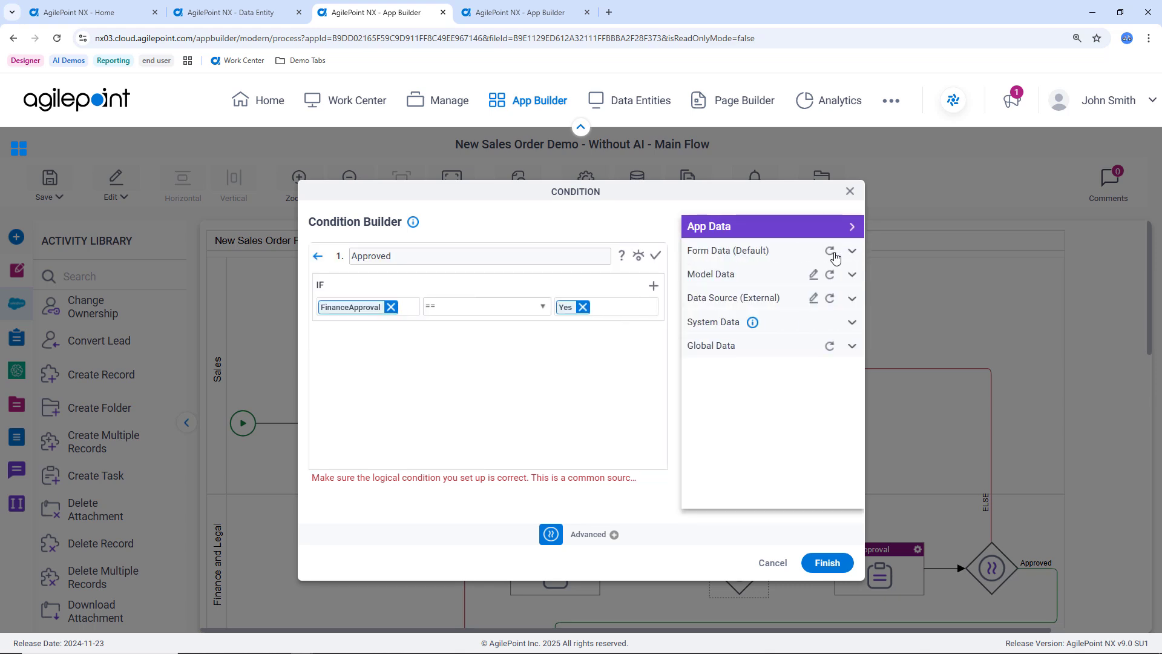
click(759, 251)
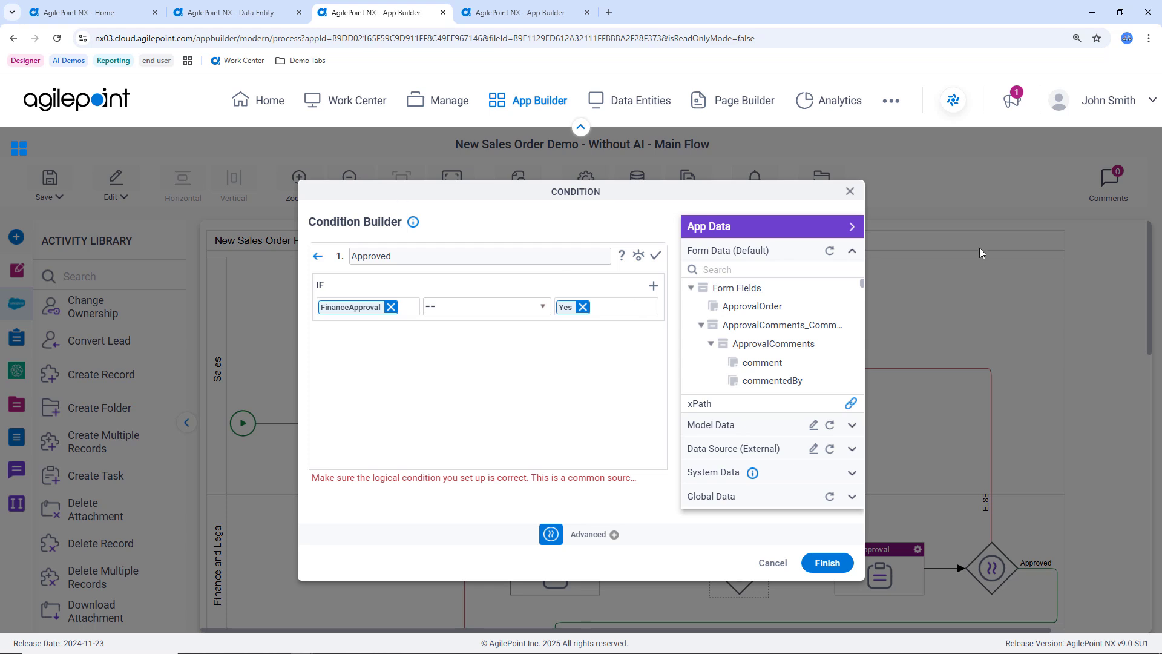
Try adding two AND rows to the Approved rule and view the logical operator choices, then discard the condition changes.
click(653, 288)
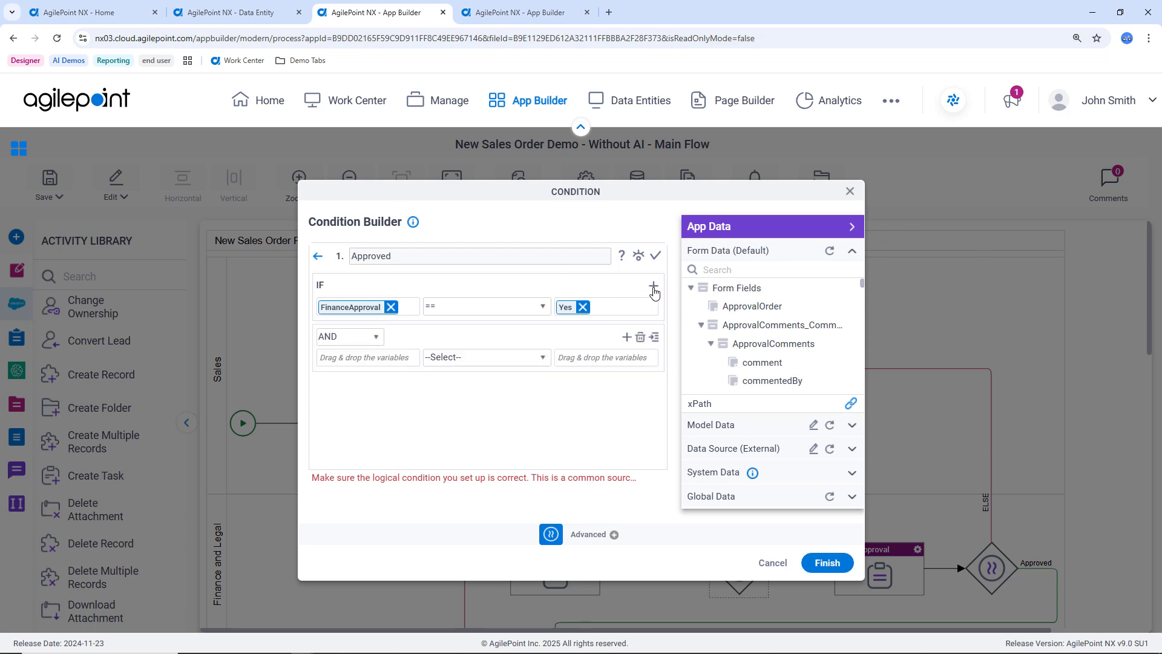
click(626, 339)
click(375, 388)
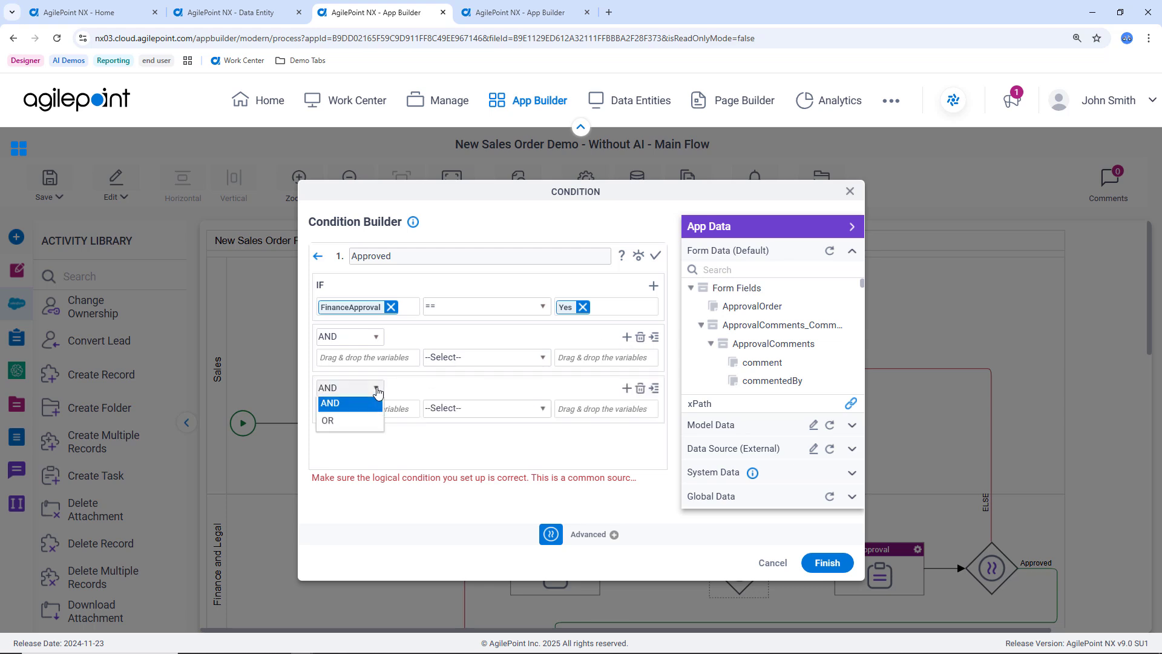
click(850, 191)
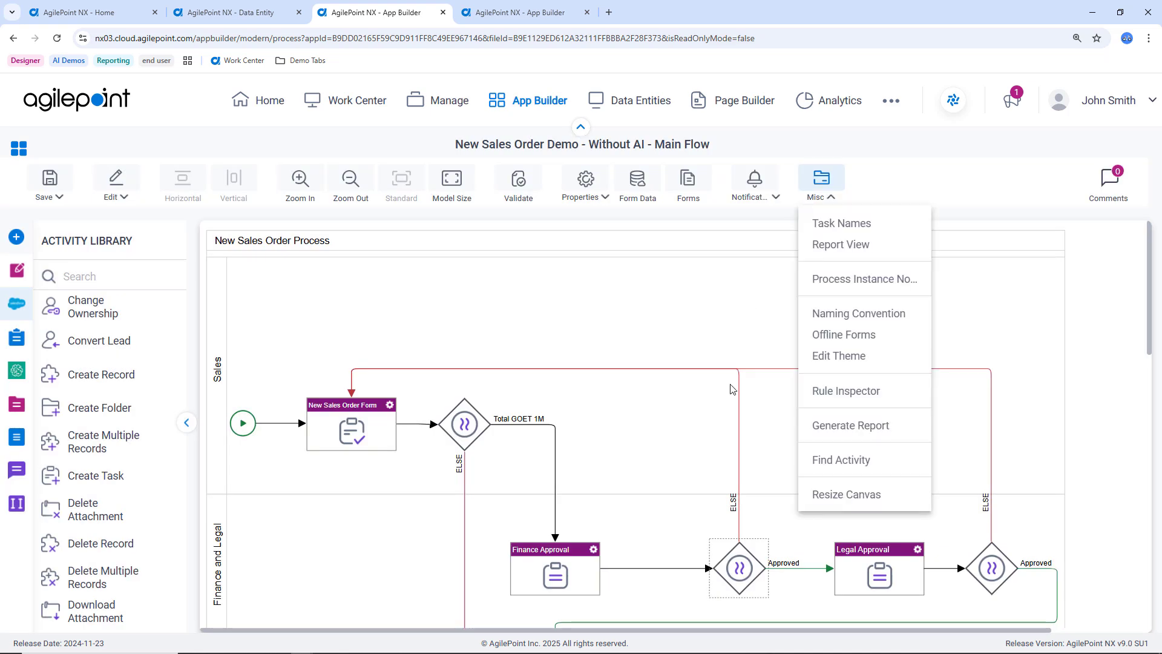
Review the eForm selection, general configuration and participants of the Finance Approval task.
right_click(590, 554)
click(668, 307)
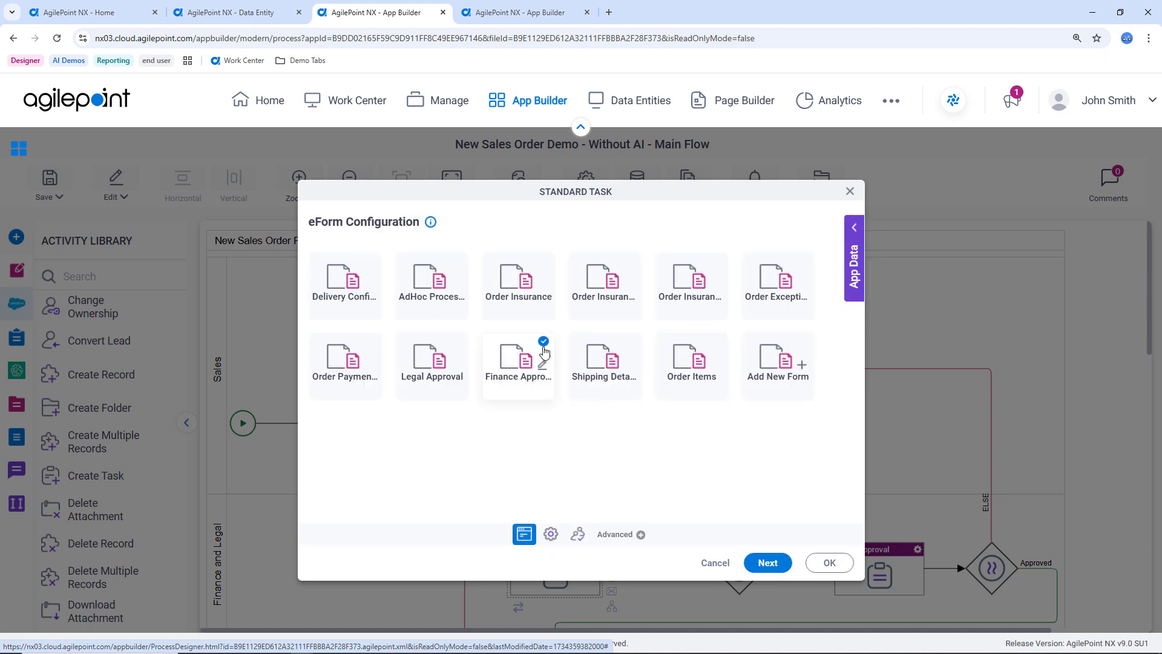
click(551, 534)
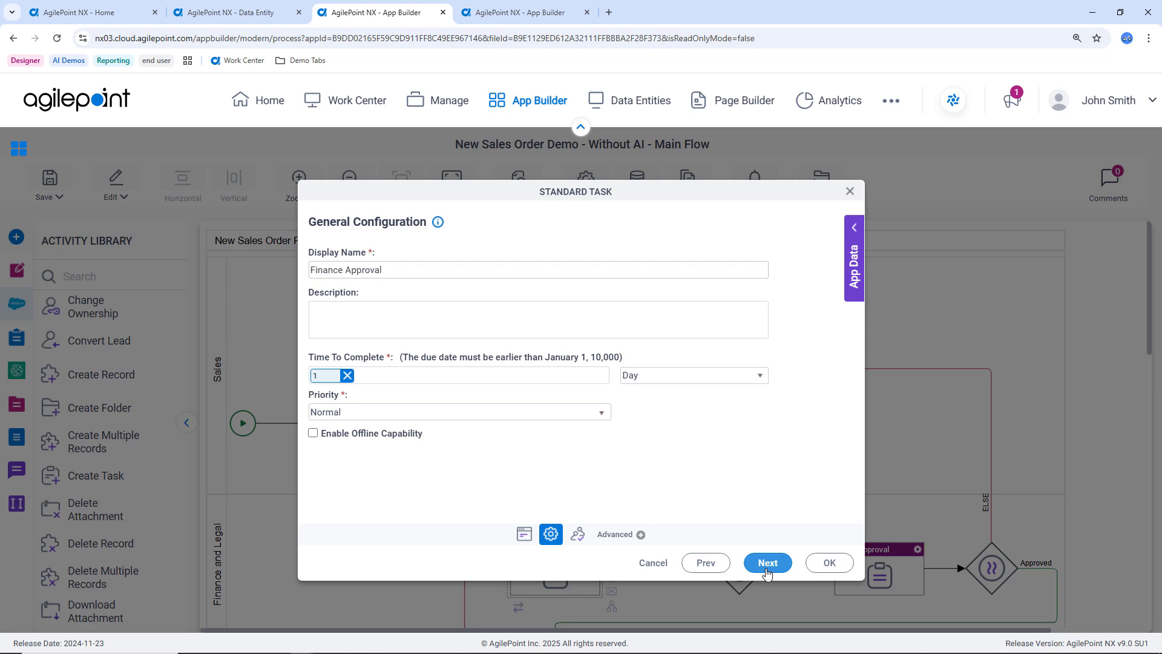
click(767, 563)
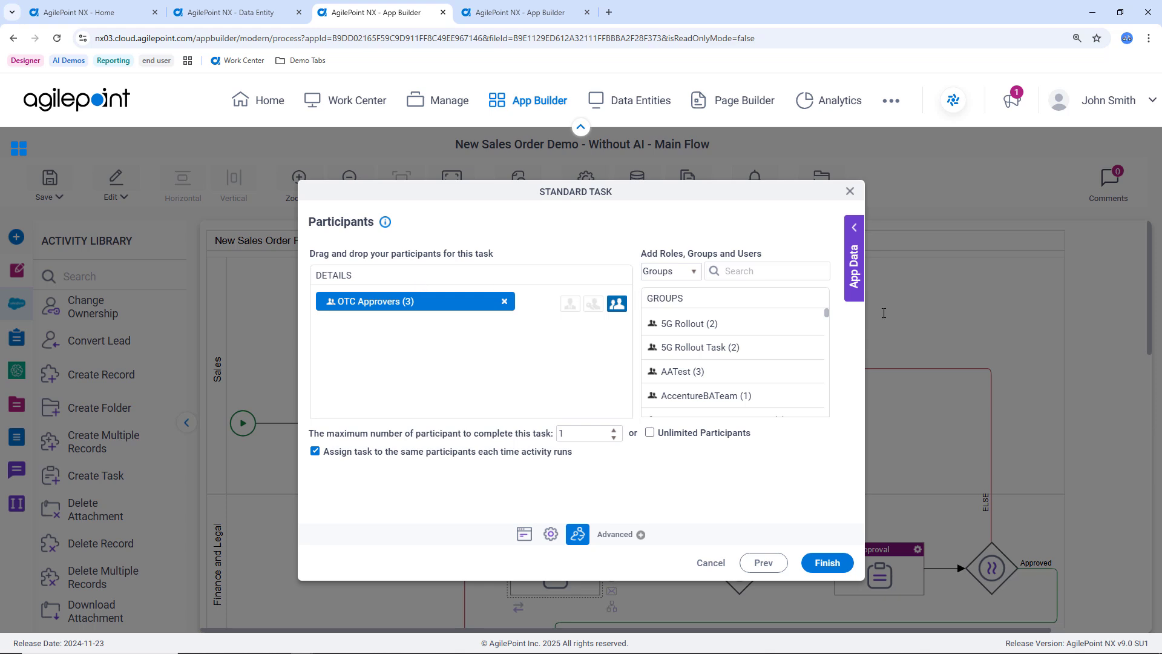
Examine the participant types and app data sources available for assigning the Finance Approval task, and cancel its configuration.
click(694, 271)
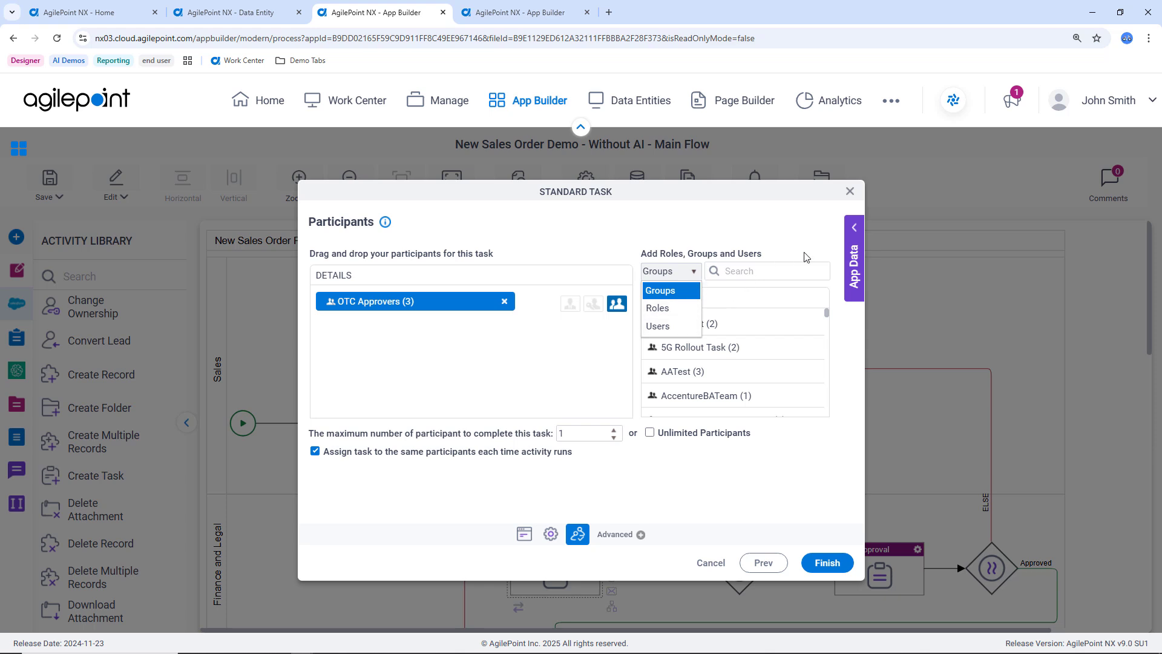
click(849, 232)
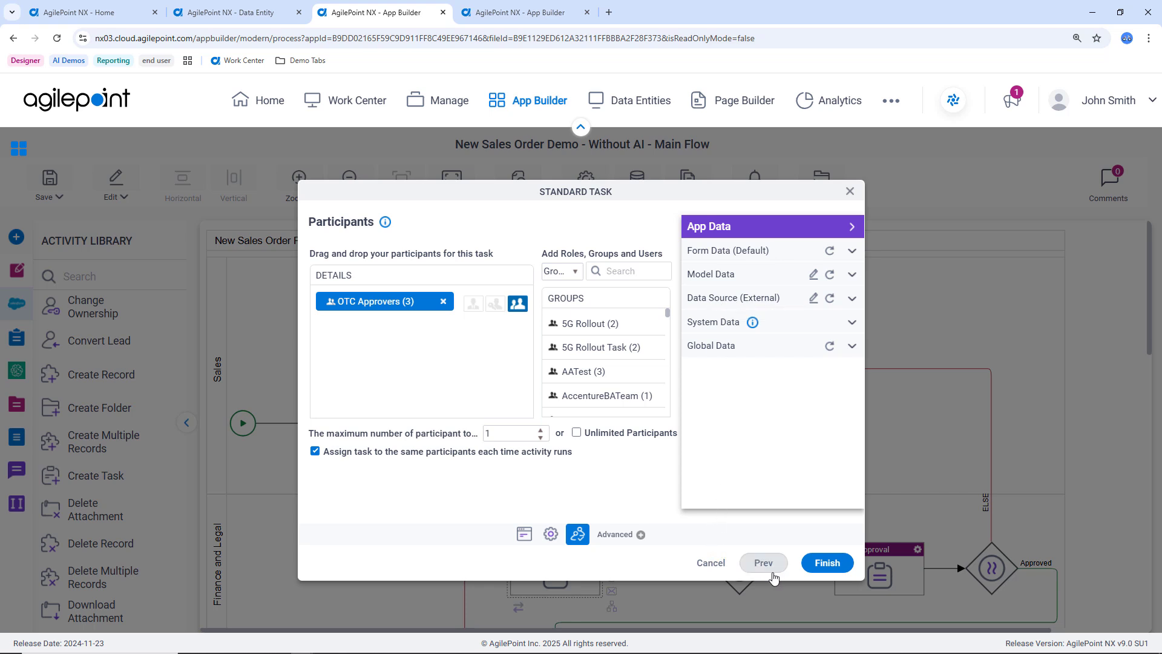
click(711, 562)
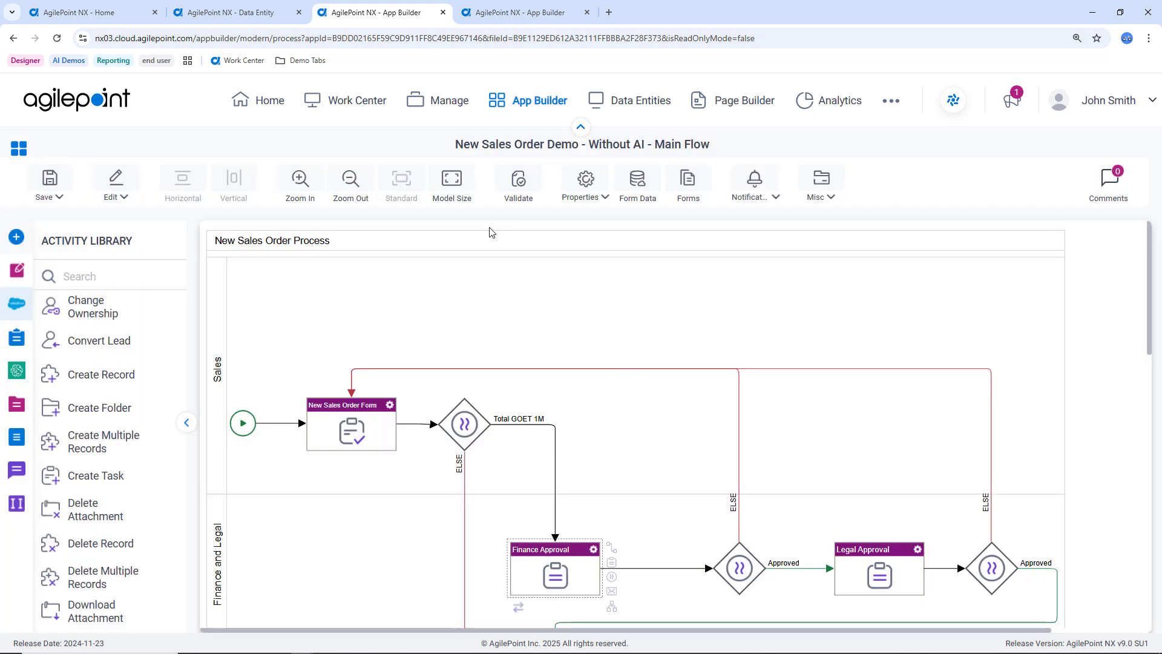
Switch to the Order Items form designer and browse its common and advanced form controls.
click(509, 15)
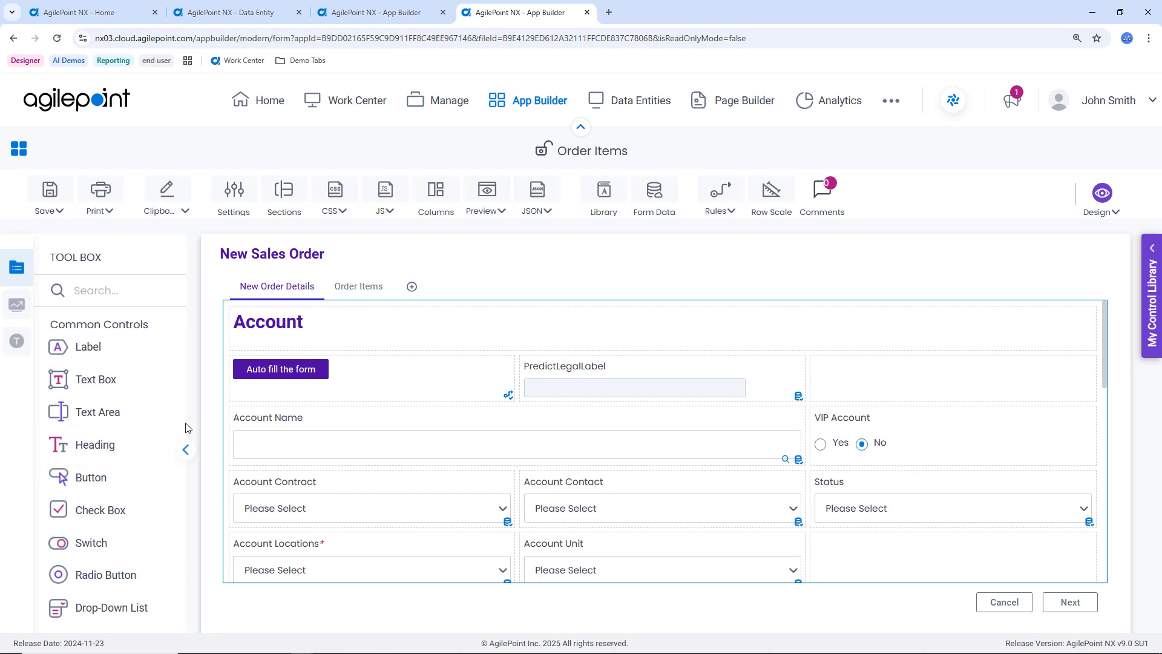
drag(183, 408, 192, 519)
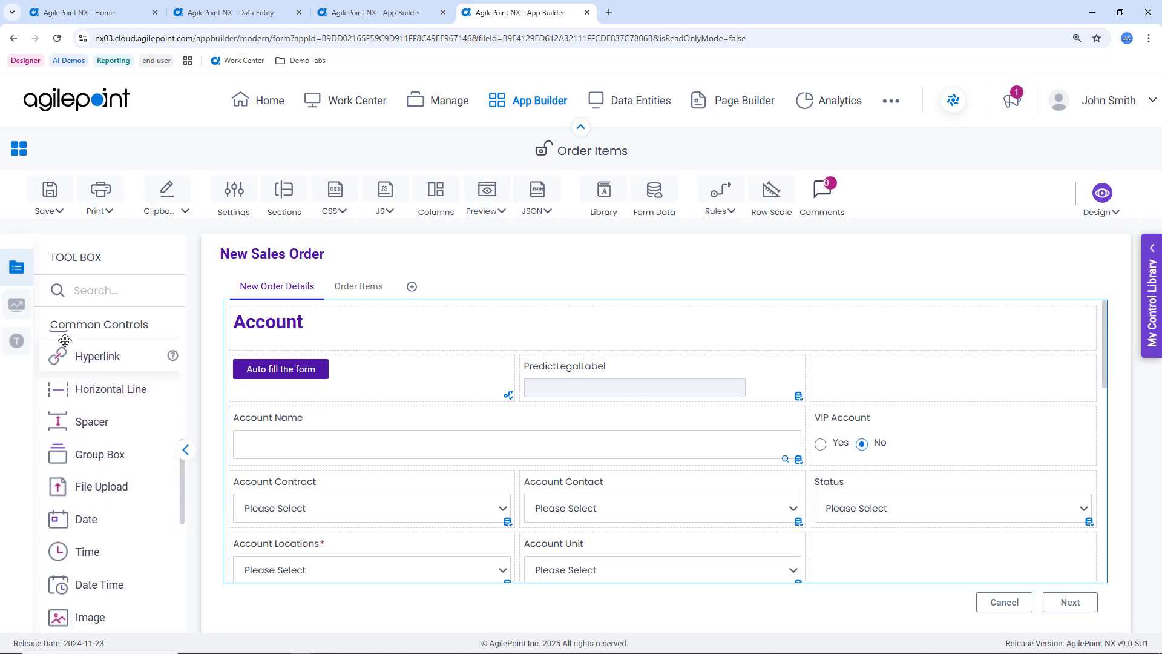
click(18, 305)
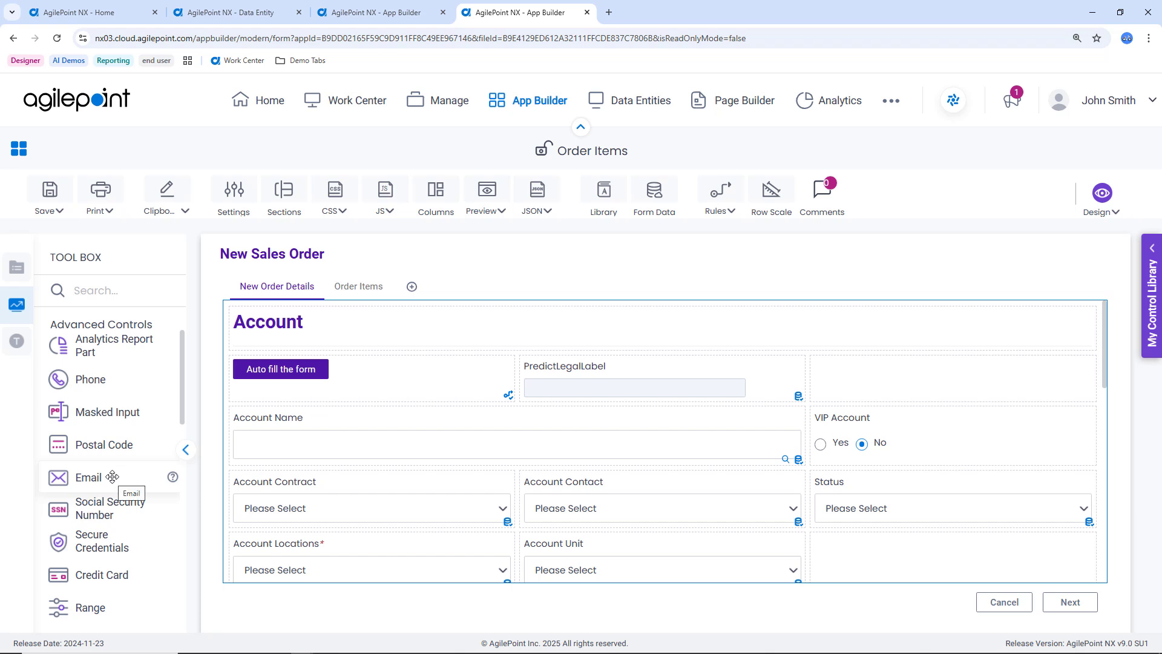
scroll(113, 479, down, 1)
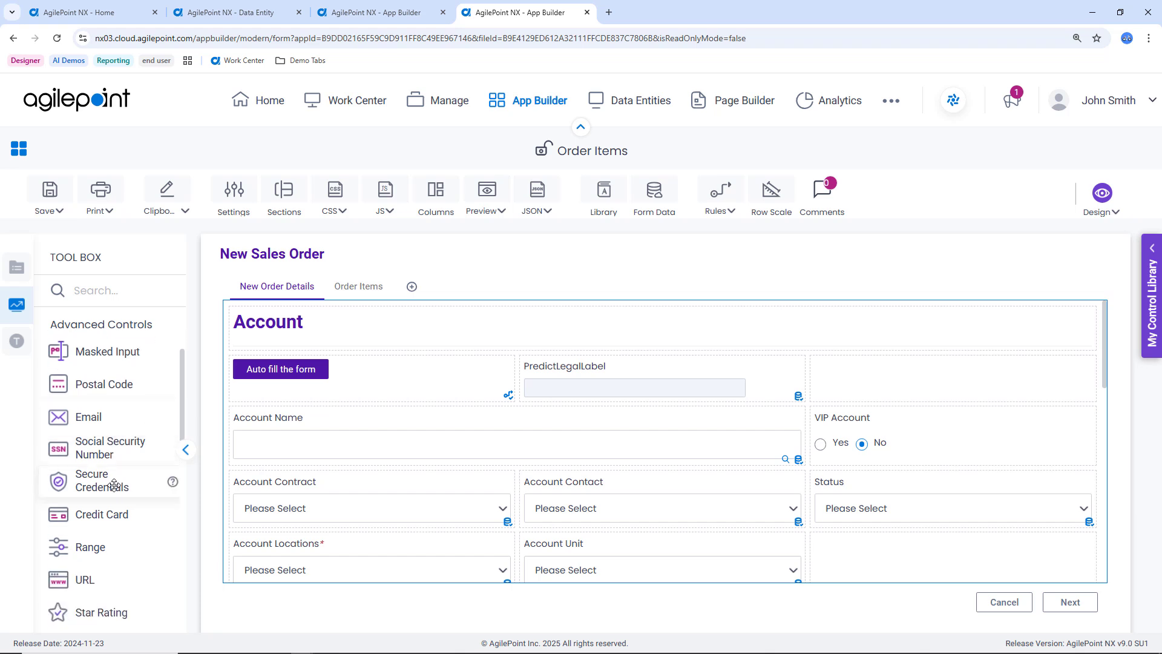
scroll(113, 484, down, 4)
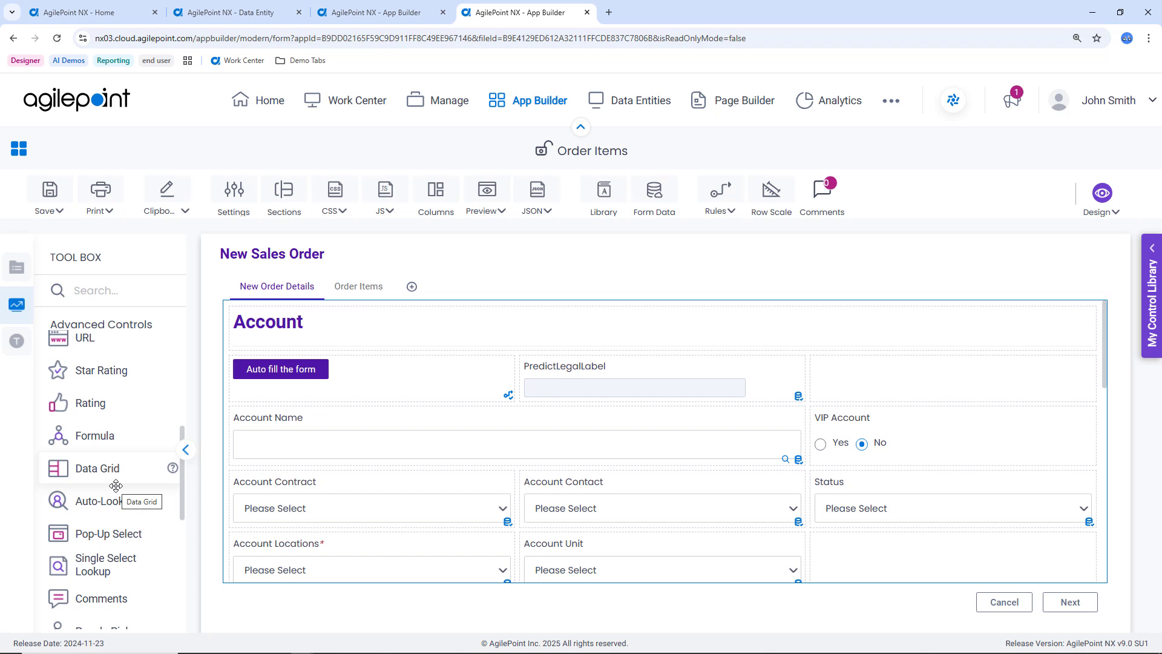
Search the form controls for "grid" and place a Data Grid above the Auto fill the form button in New Order Details.
click(98, 294)
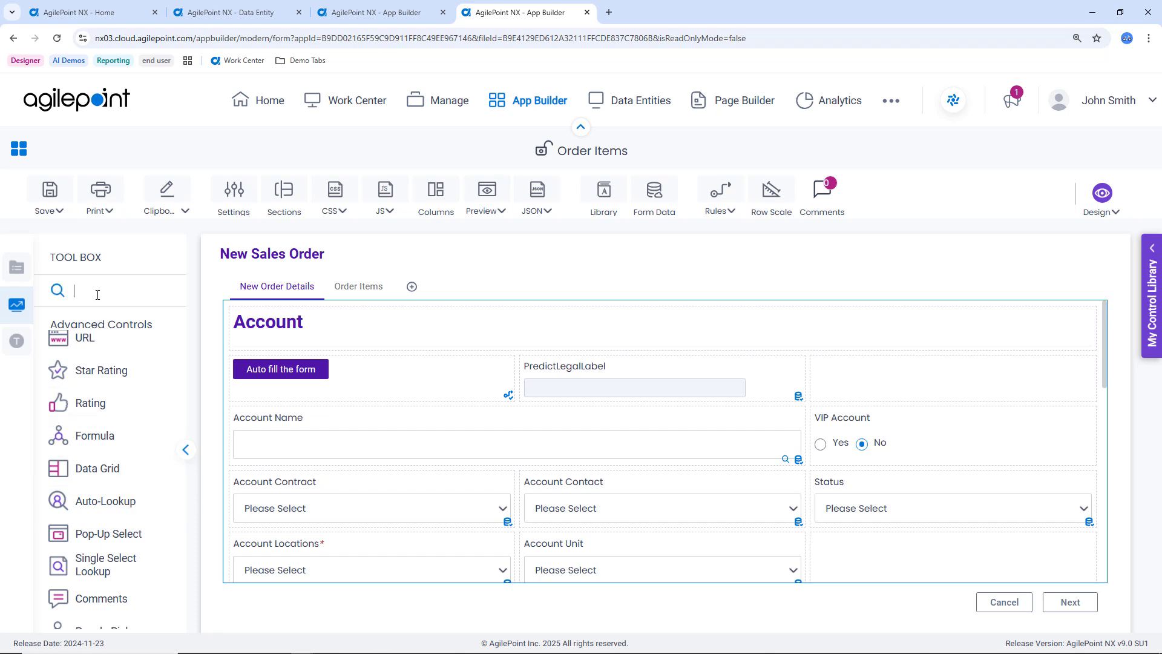
text(grid)
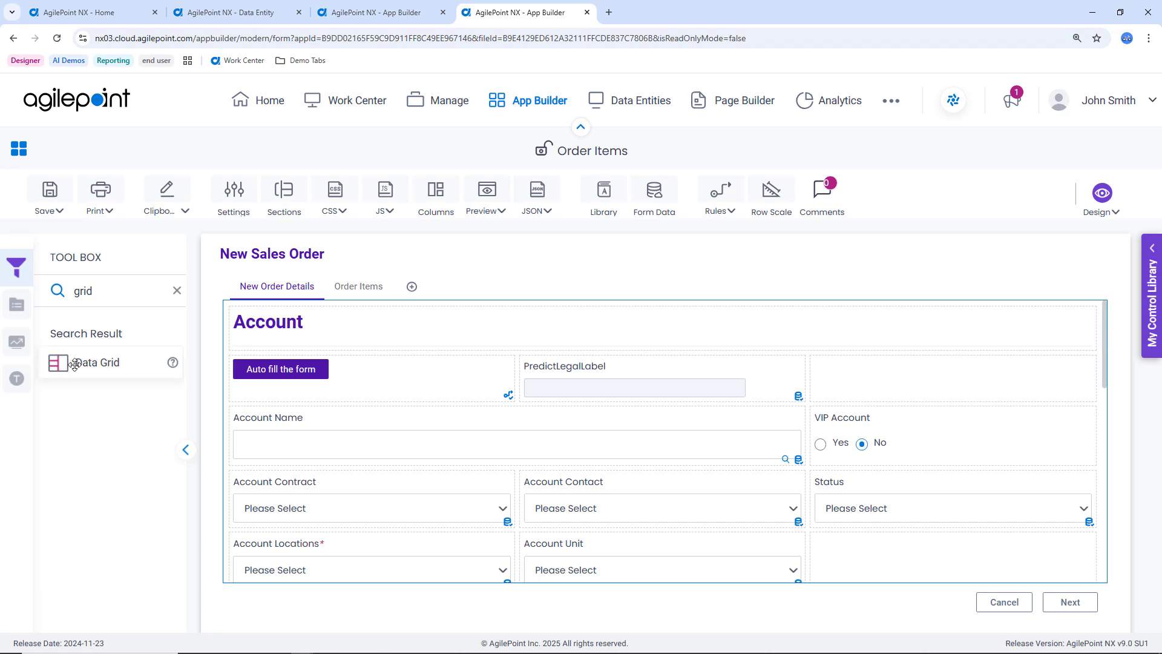
drag(74, 363, 274, 355)
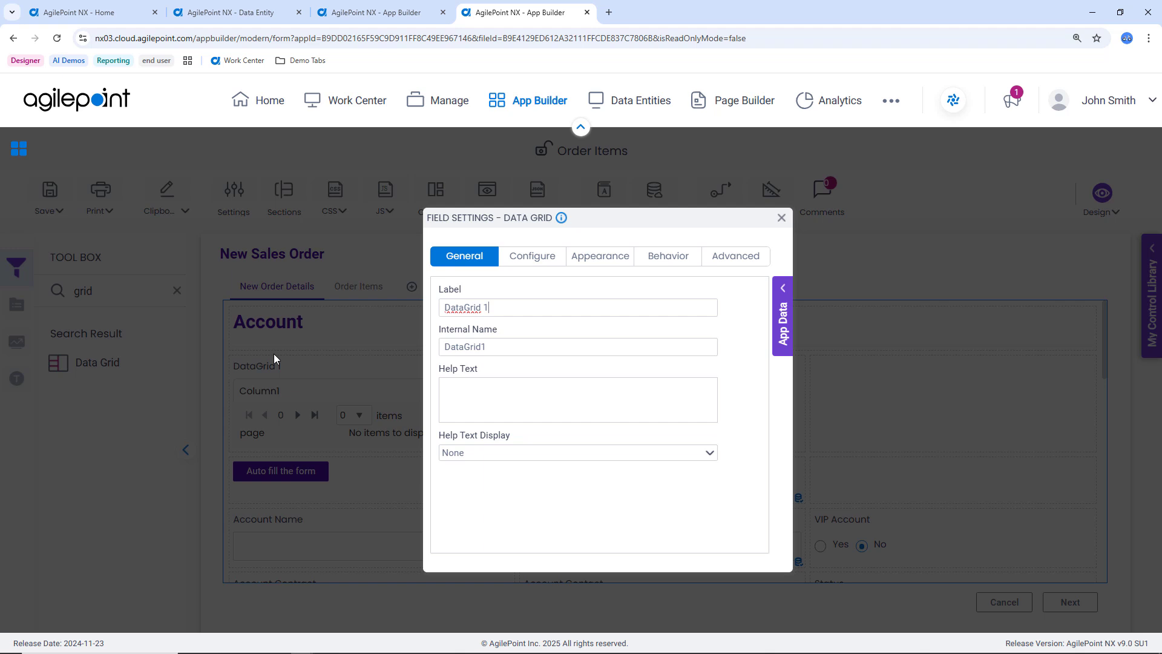
Set the data grid's list type to Lookup List and allow adding, deleting and editing of its records.
click(545, 261)
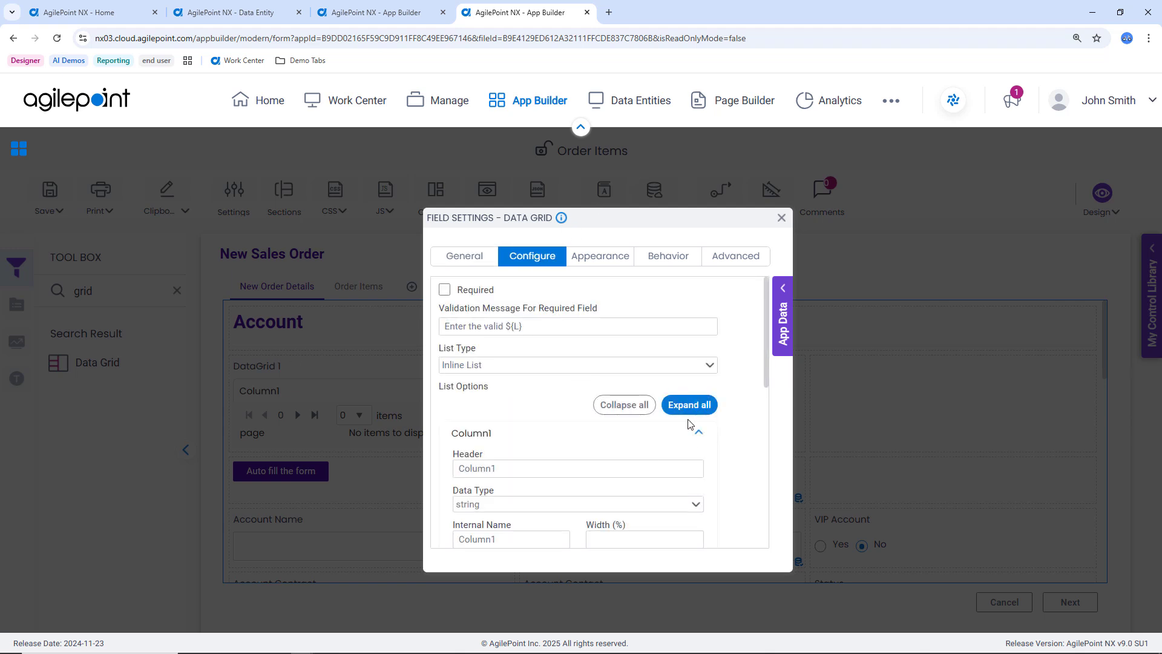
click(710, 366)
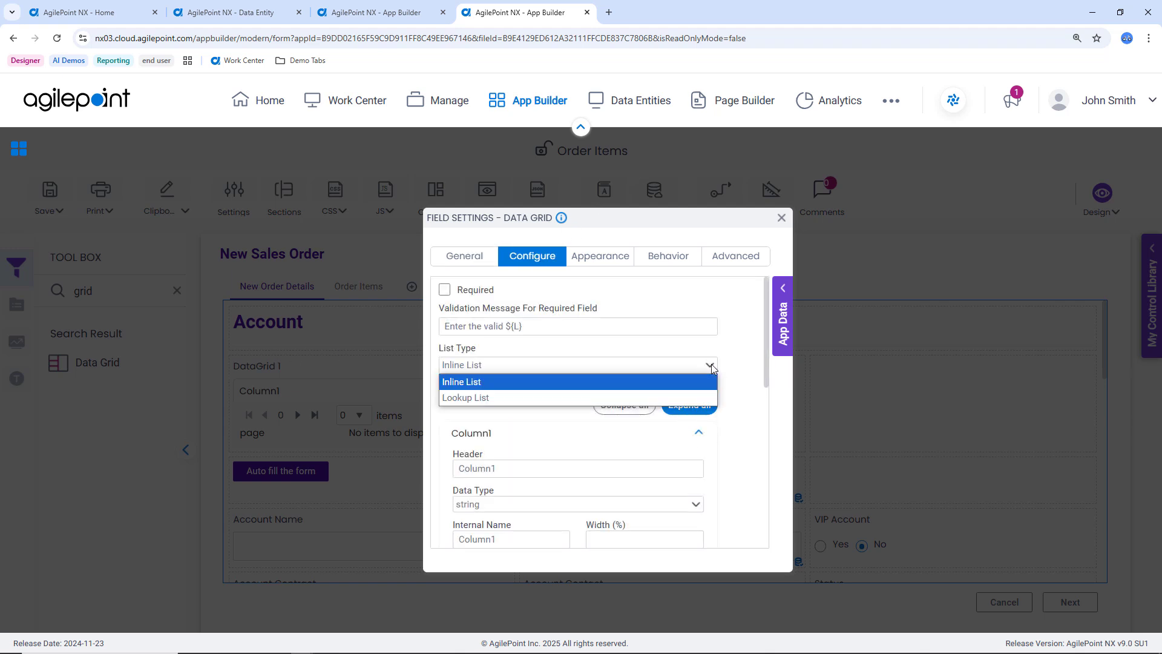
click(697, 397)
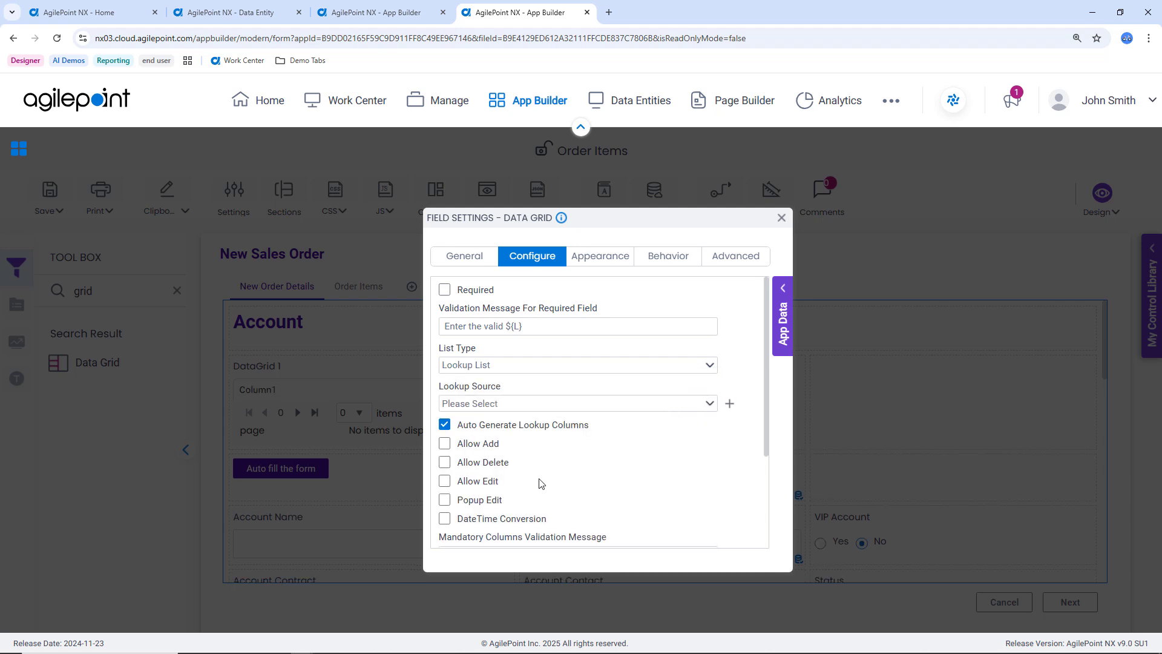
click(444, 445)
click(444, 463)
click(445, 481)
Start a Salesforce lookup named "leads" with the LucasSFDC (Global) access token and the Multiple Columns lookup type.
click(730, 403)
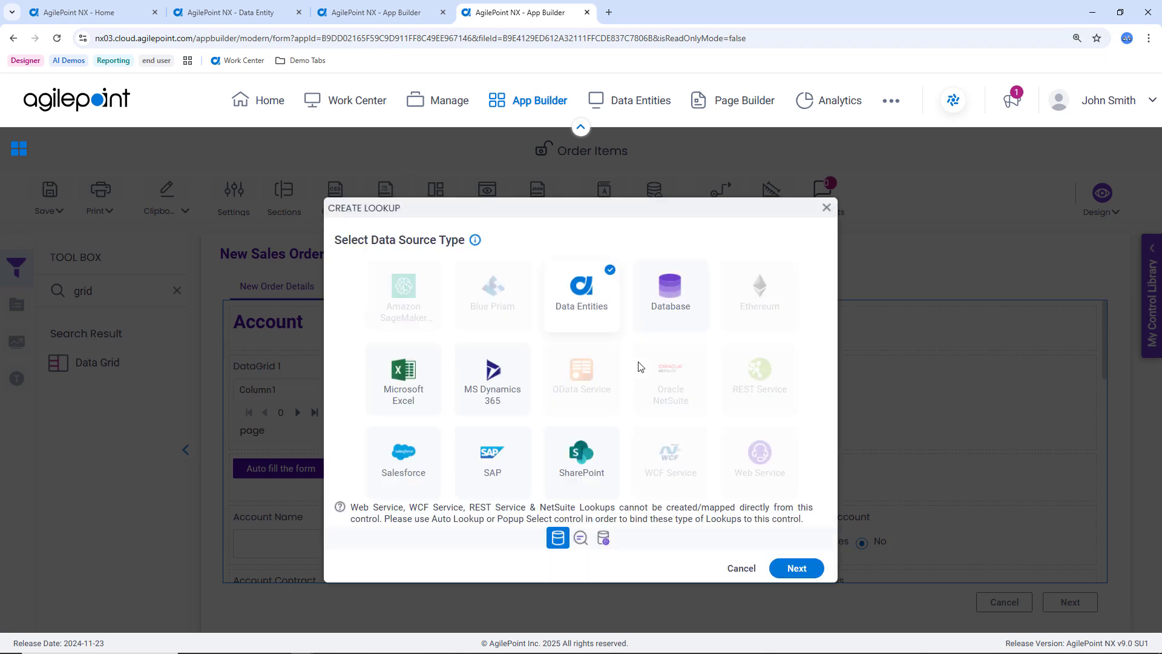
click(410, 469)
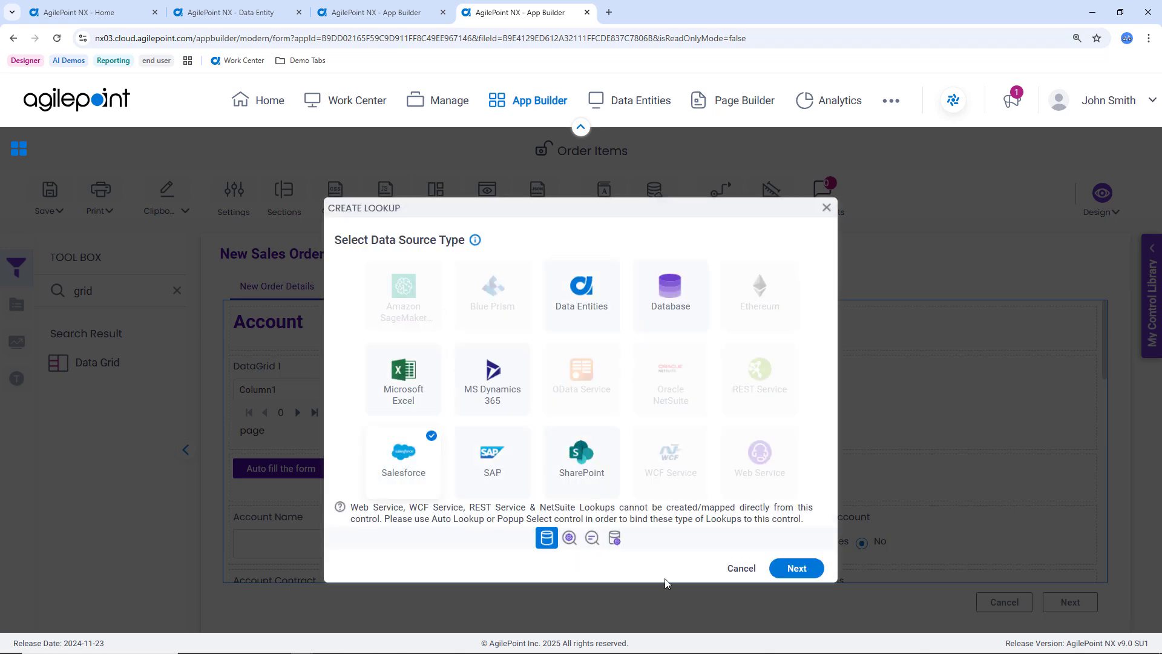
click(797, 569)
click(797, 574)
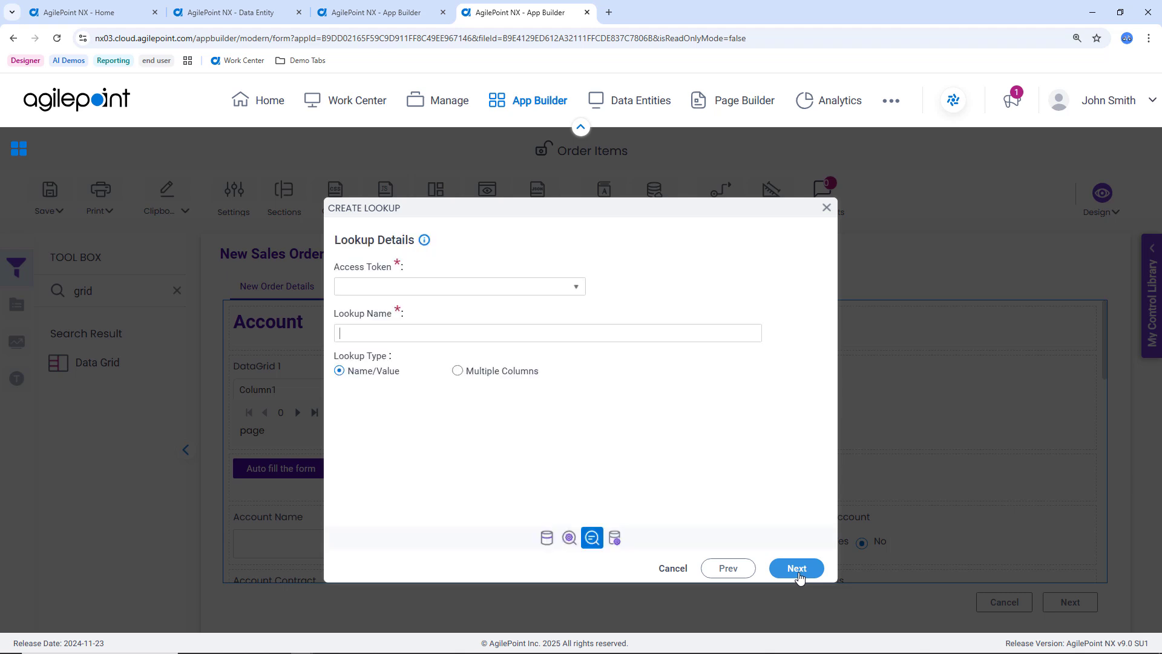
click(562, 294)
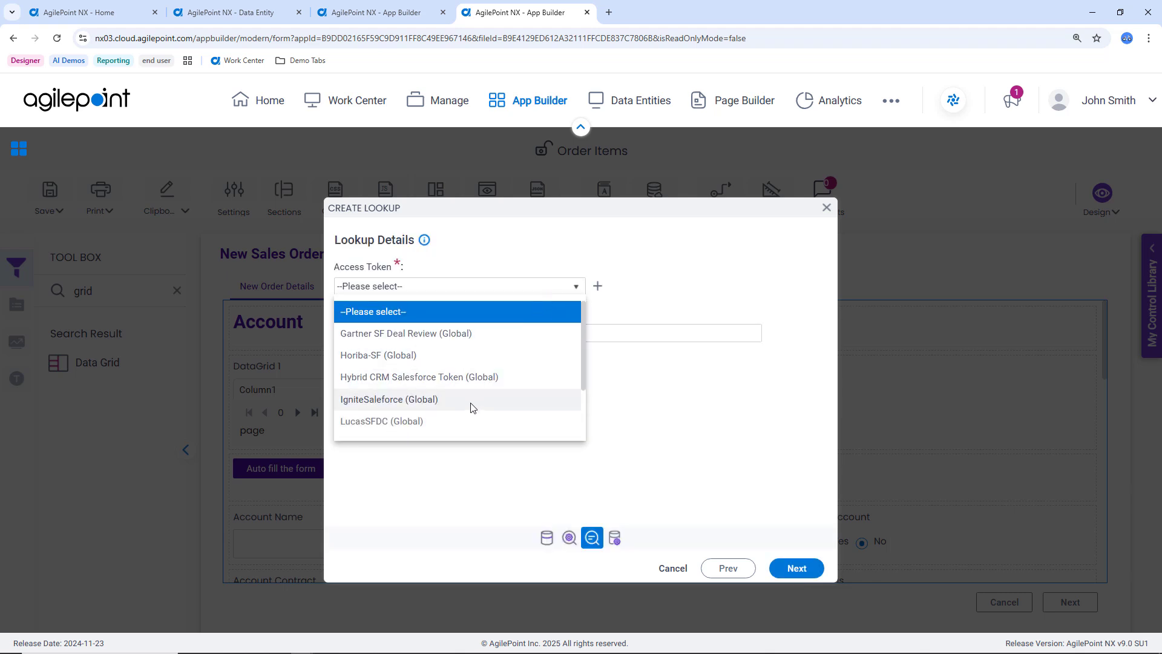
click(467, 420)
click(409, 331)
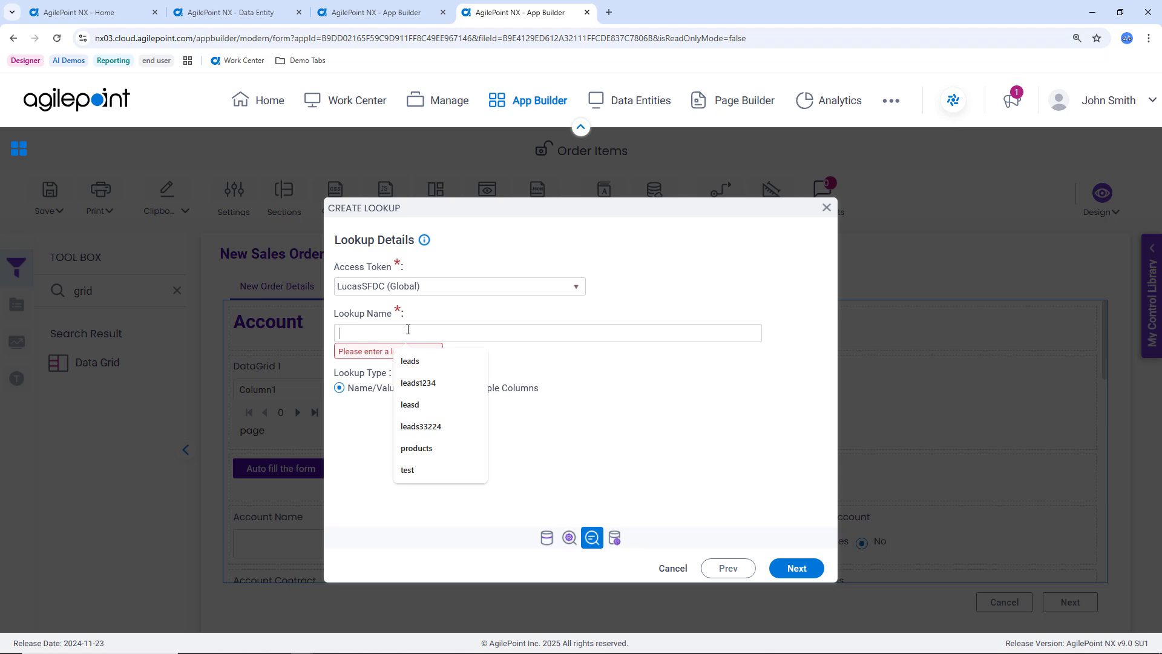
click(410, 360)
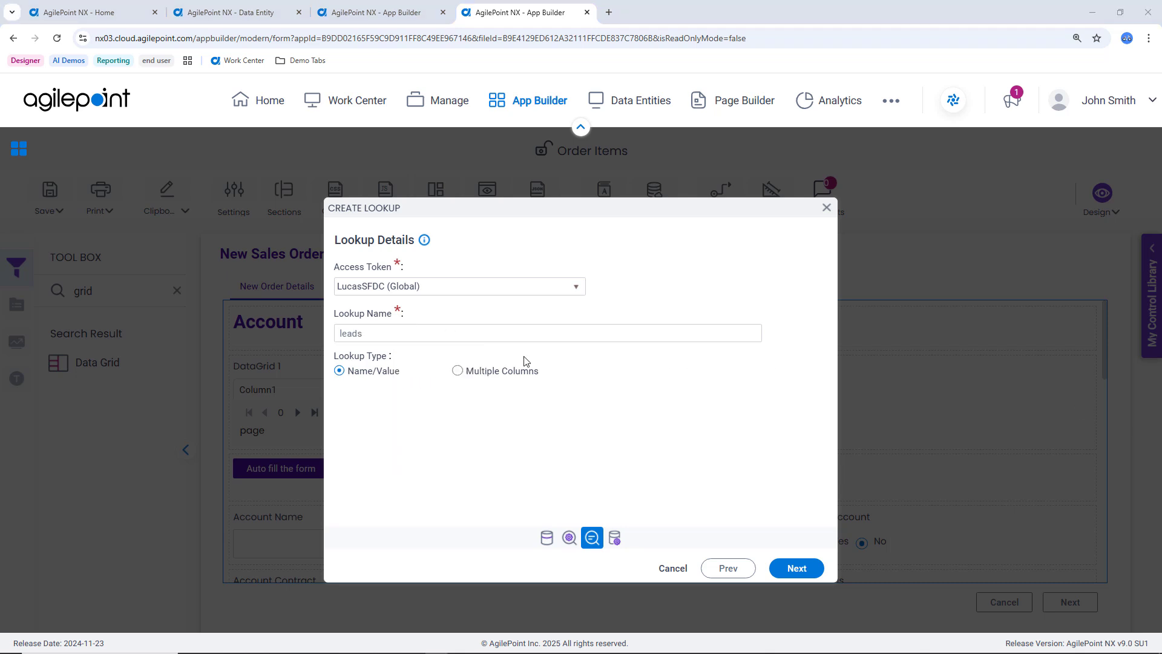
click(461, 374)
click(794, 568)
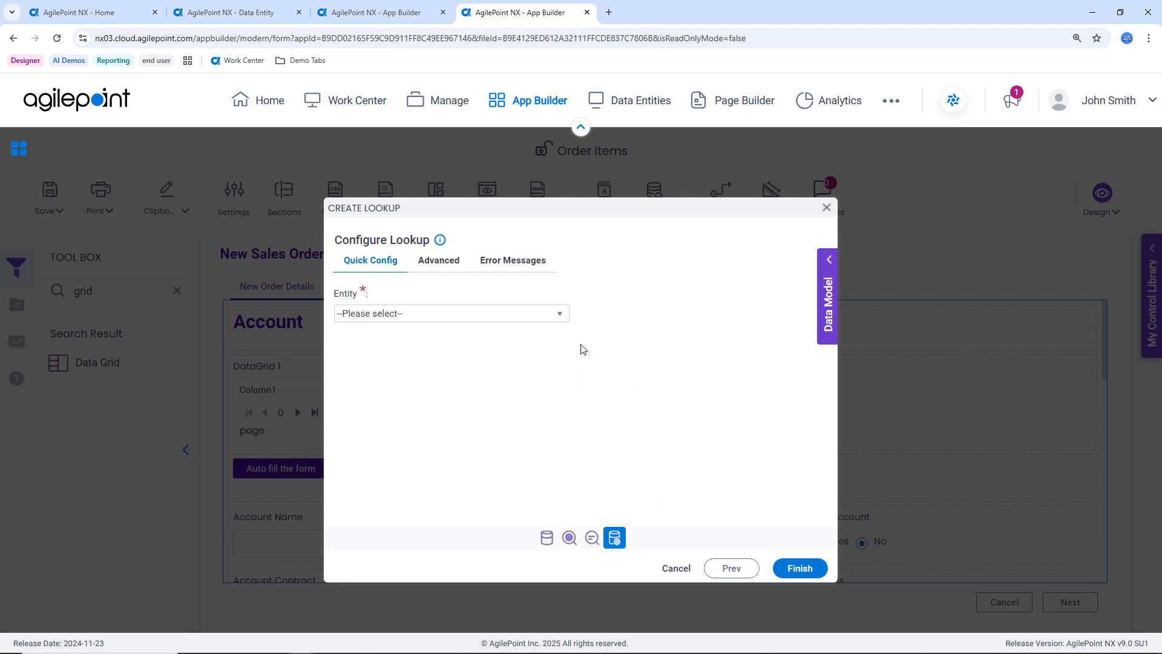
Set the leads lookup's entity to Lead and expand its list of entity fields.
click(538, 316)
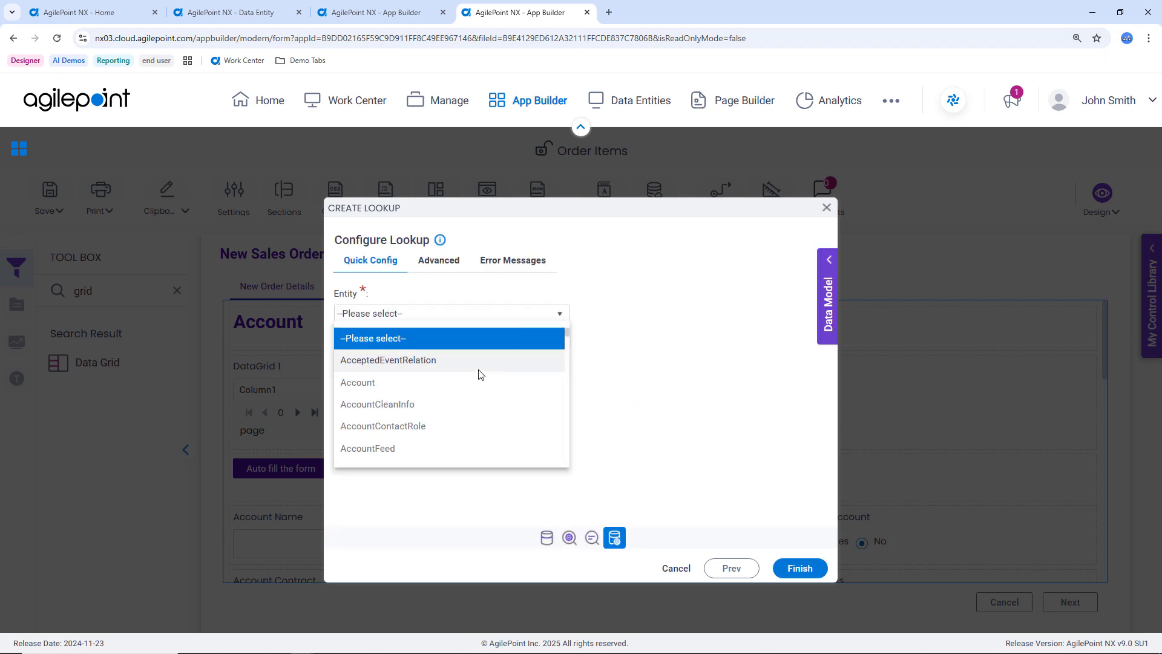
key(l)
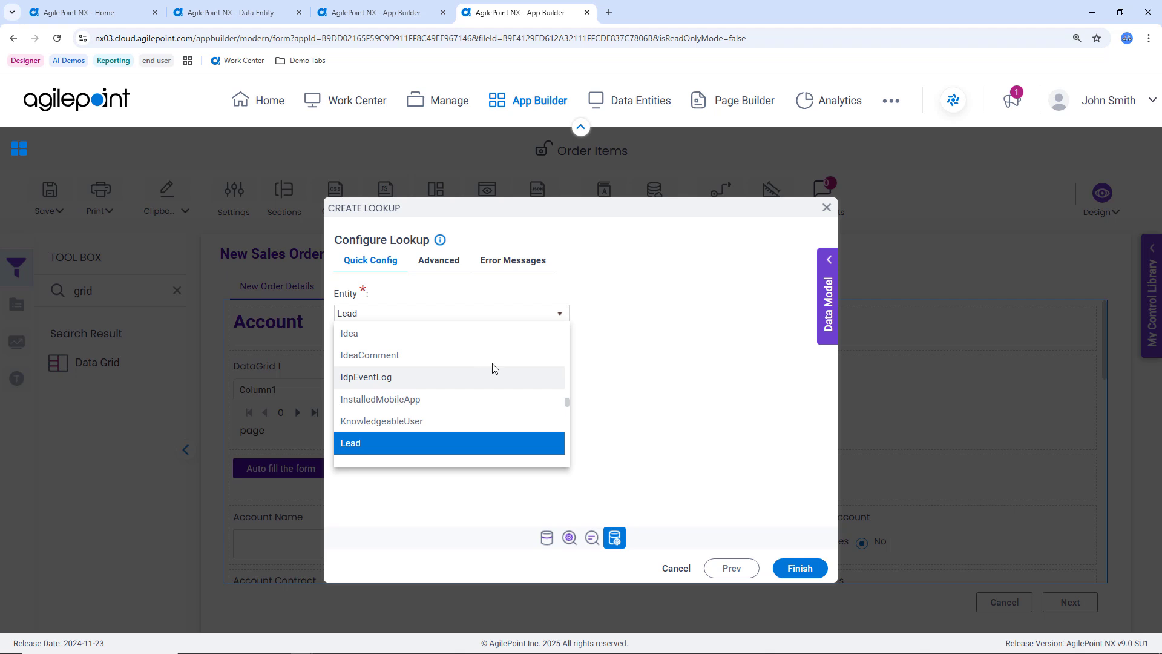
click(470, 447)
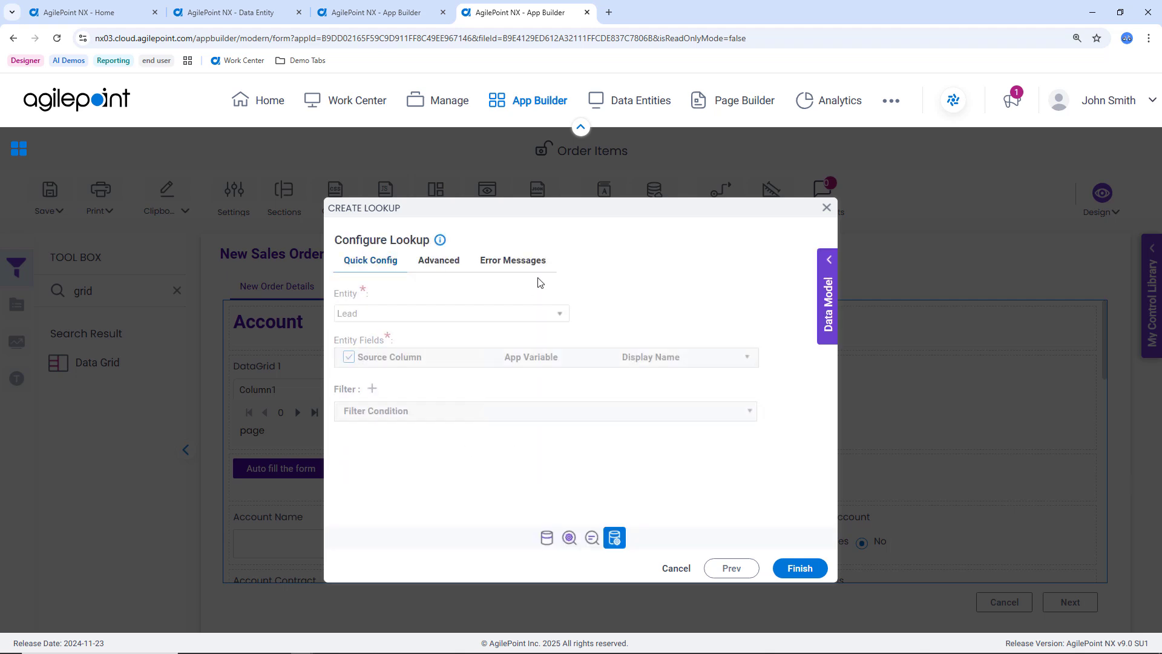
click(748, 359)
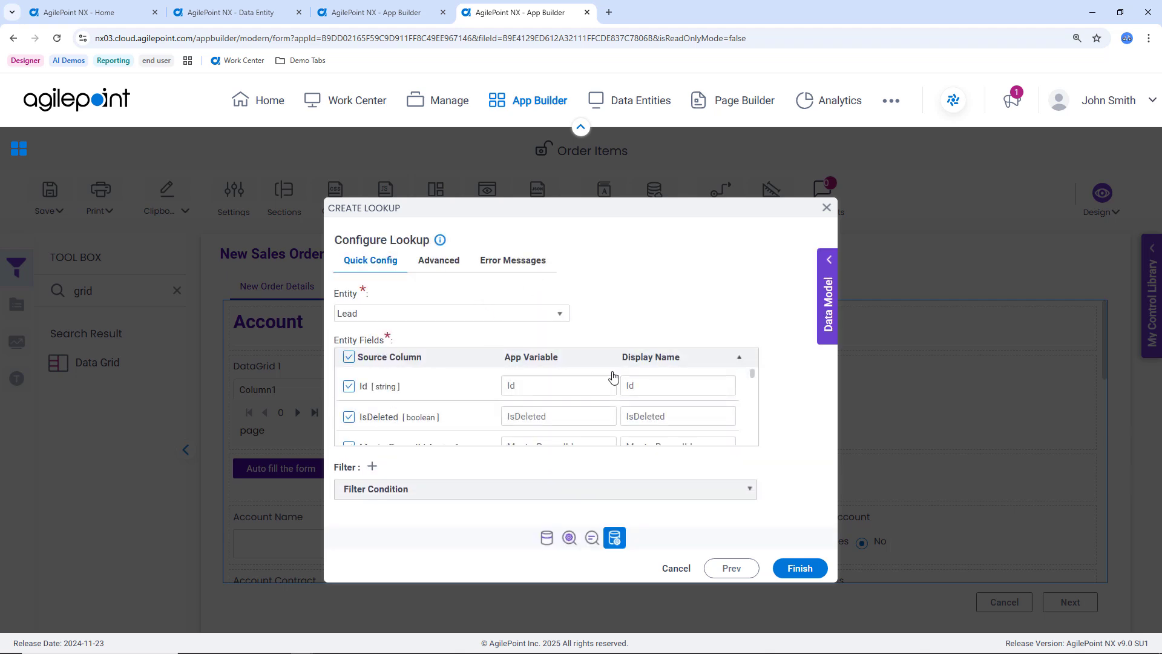
Include only the Name, Company and Address fields in the leads lookup, finish it and close the data grid's settings.
click(349, 359)
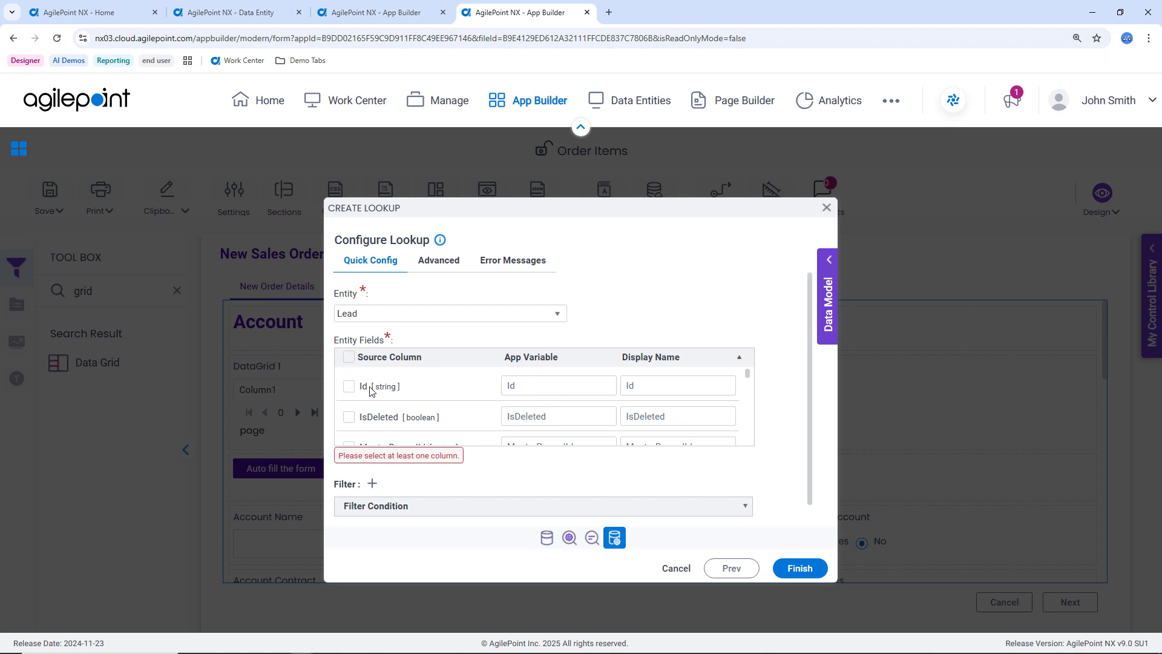
scroll(376, 396, down, 1)
scroll(378, 396, down, 2)
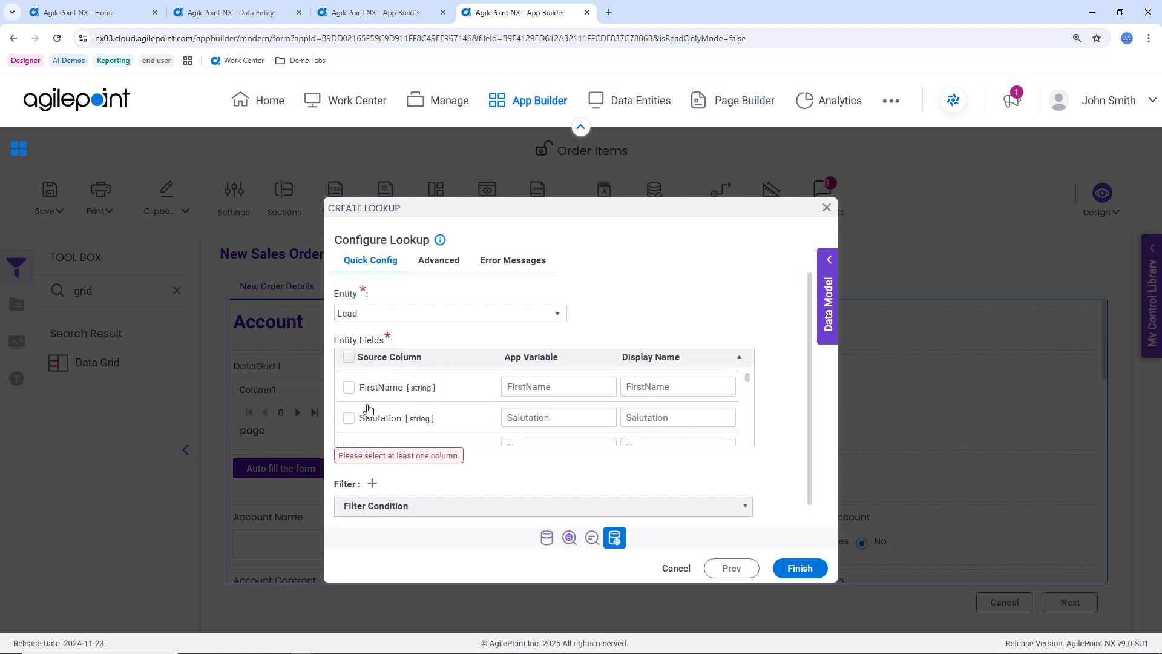
scroll(369, 411, down, 3)
click(349, 388)
scroll(363, 400, down, 1)
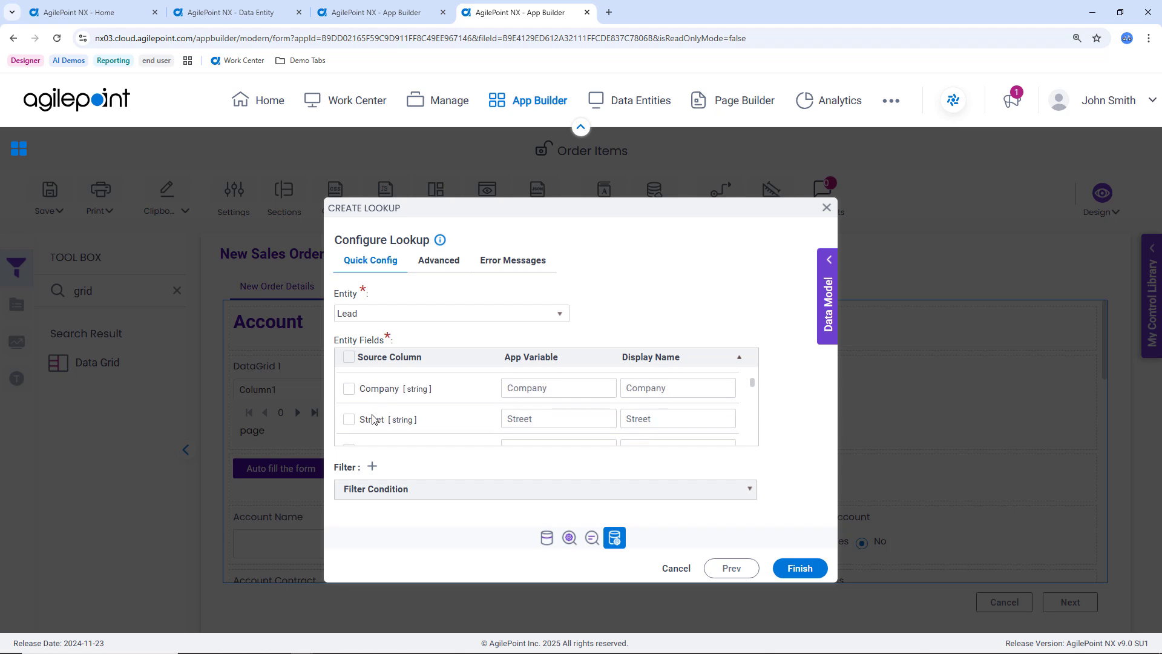
click(349, 389)
scroll(373, 416, down, 5)
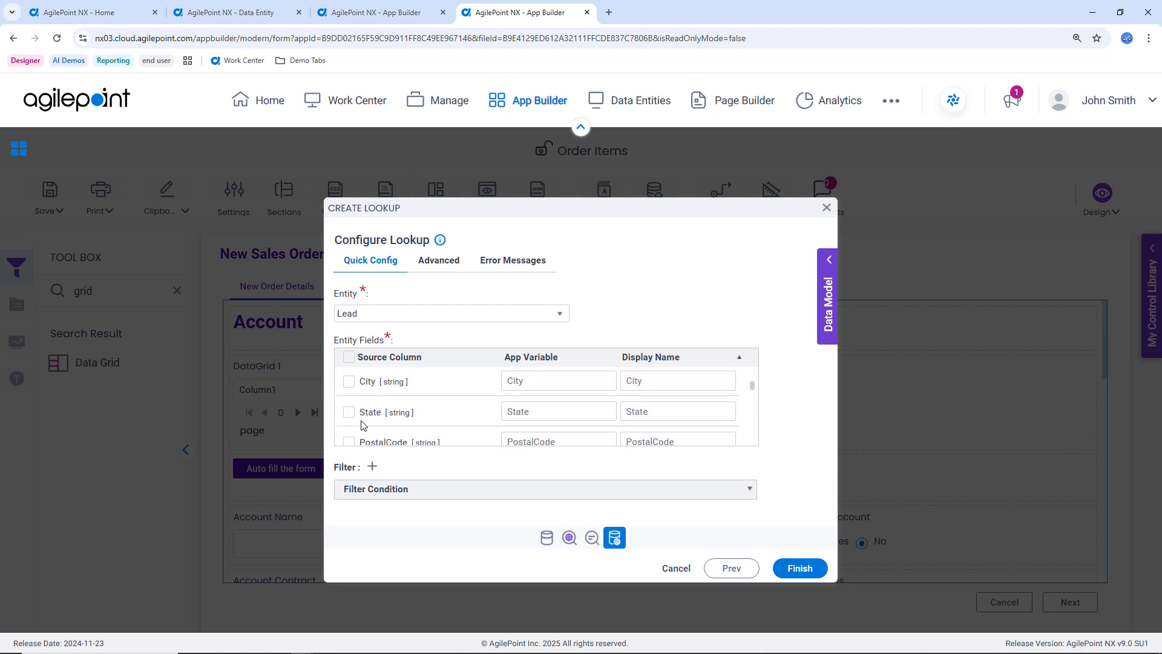
scroll(369, 422, down, 1)
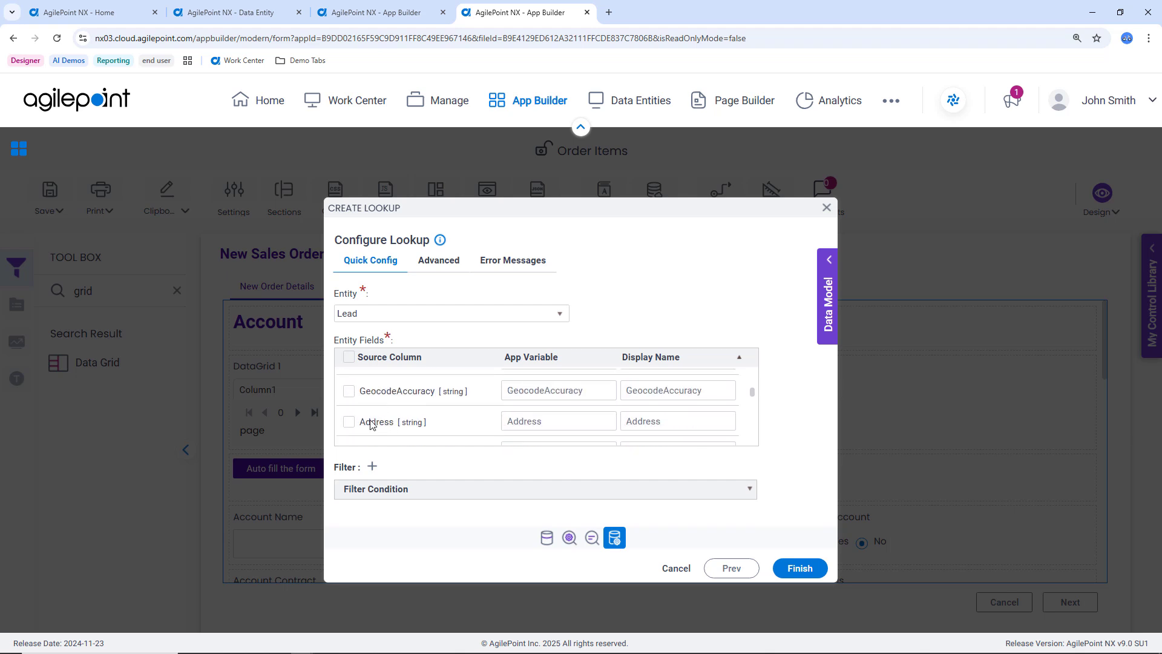
click(349, 421)
click(810, 568)
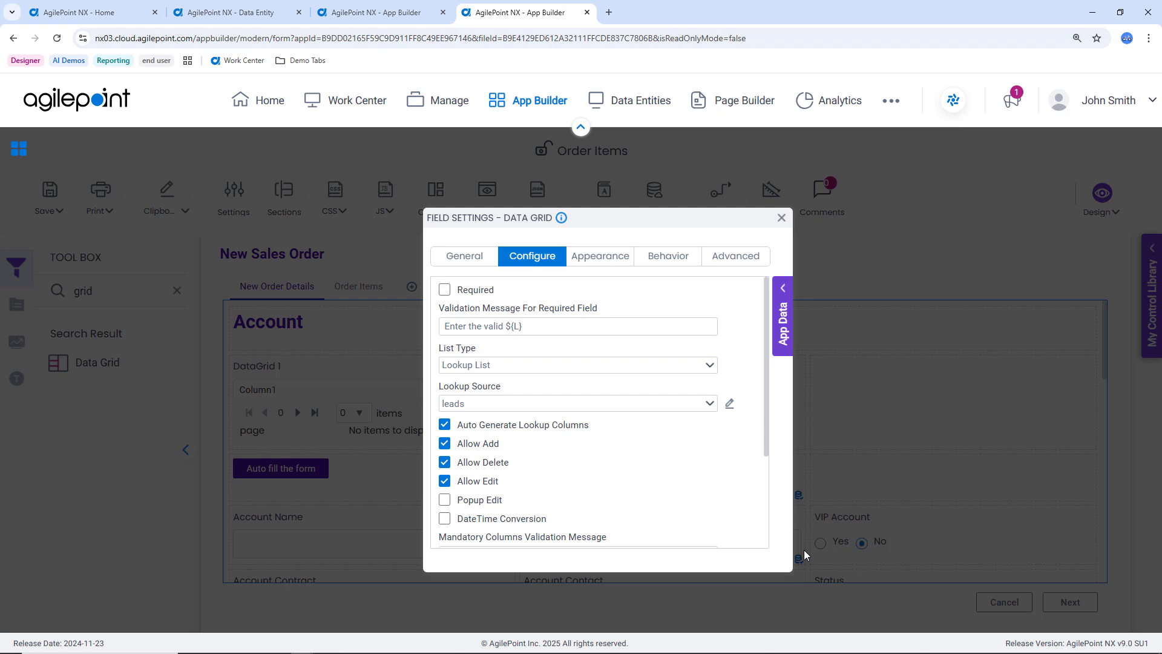
click(782, 219)
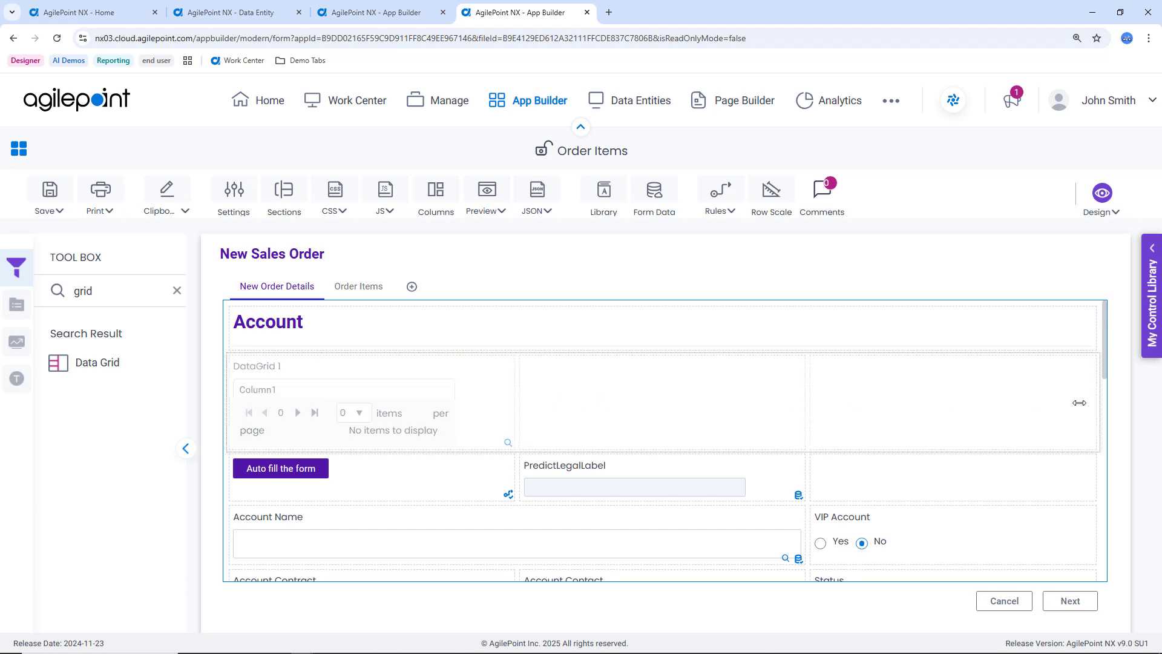
Widen the data grid in New Order Details so it spans the full width of its row.
drag(1079, 402, 1086, 402)
click(1021, 367)
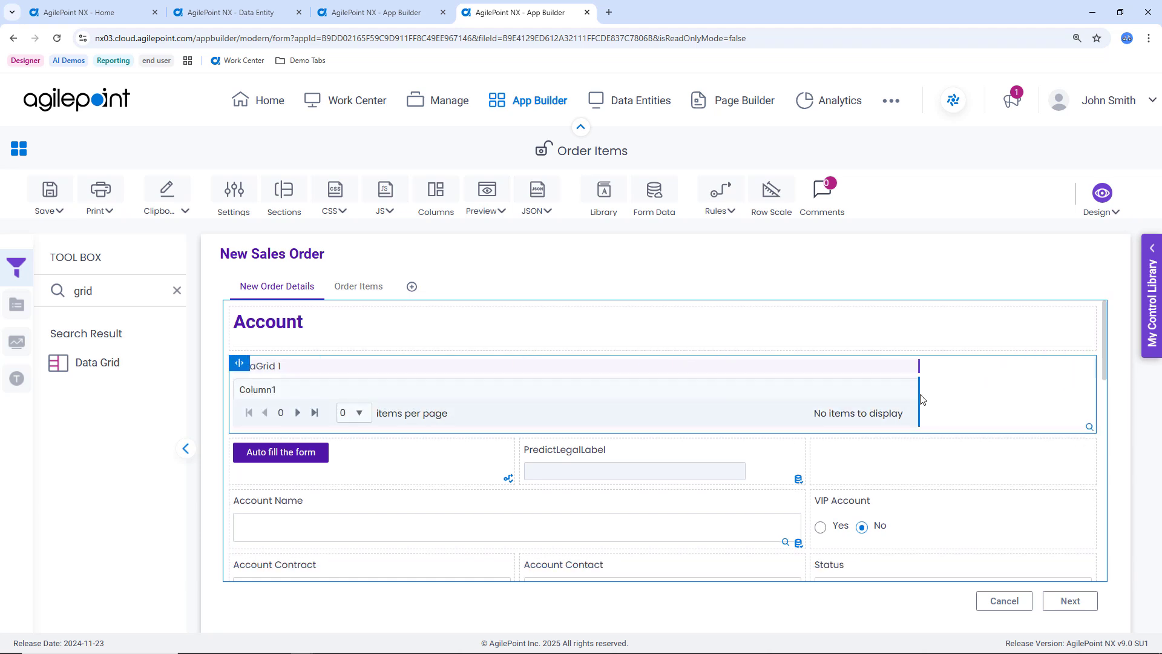
drag(918, 394, 1088, 402)
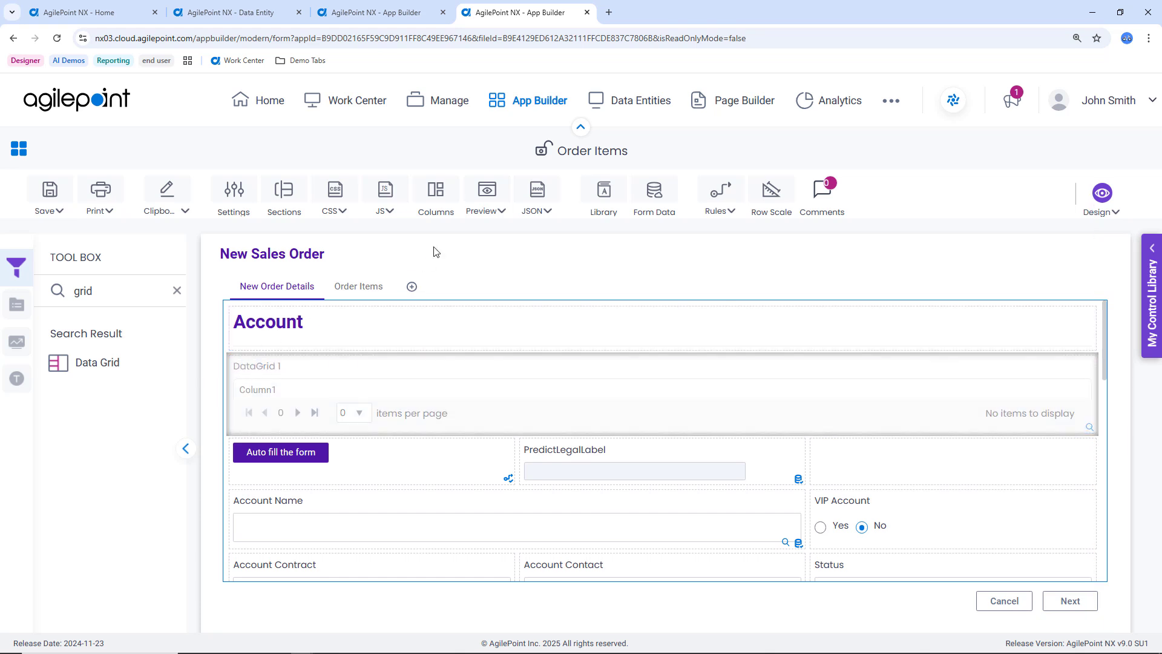
Preview the New Sales Order form to check the Salesforce leads in the data grid, and close the preview.
click(485, 207)
click(478, 235)
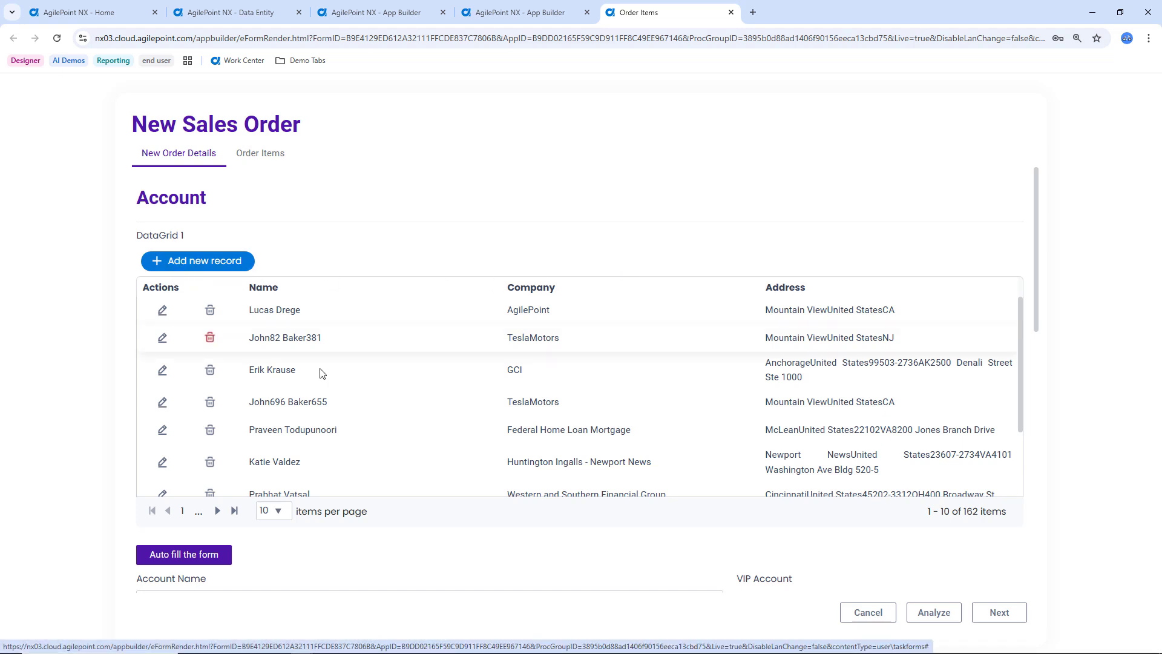
click(731, 13)
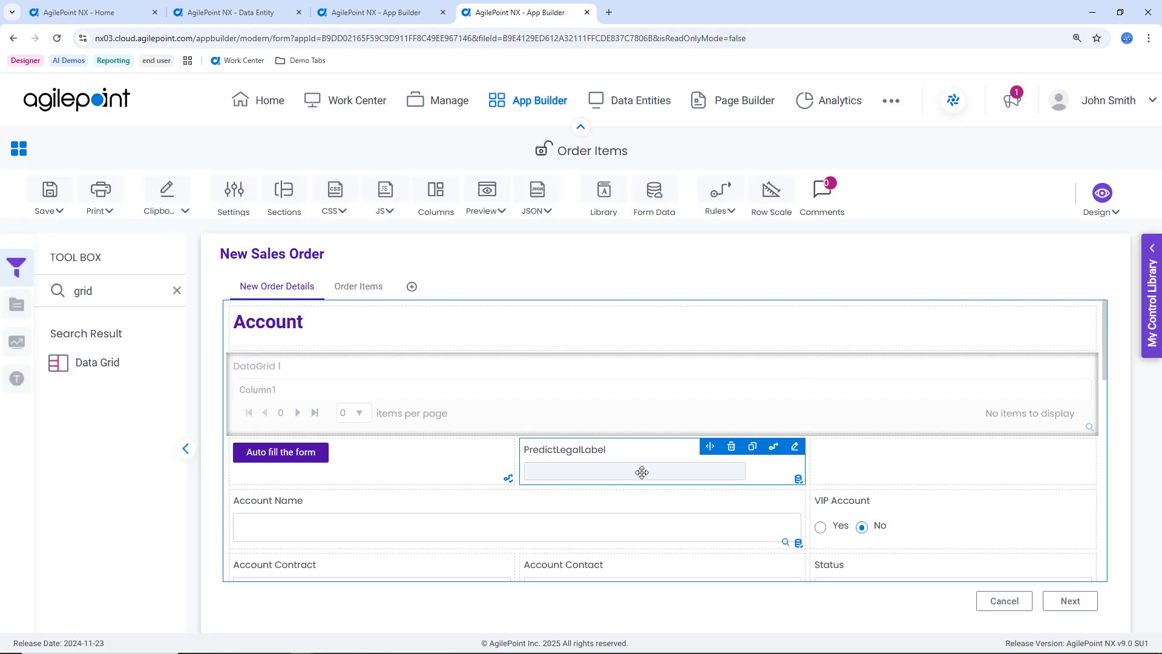
Draft a rule on the PredictLegalLabel field with an "is equal to" condition, and show the app data available for its value.
click(773, 447)
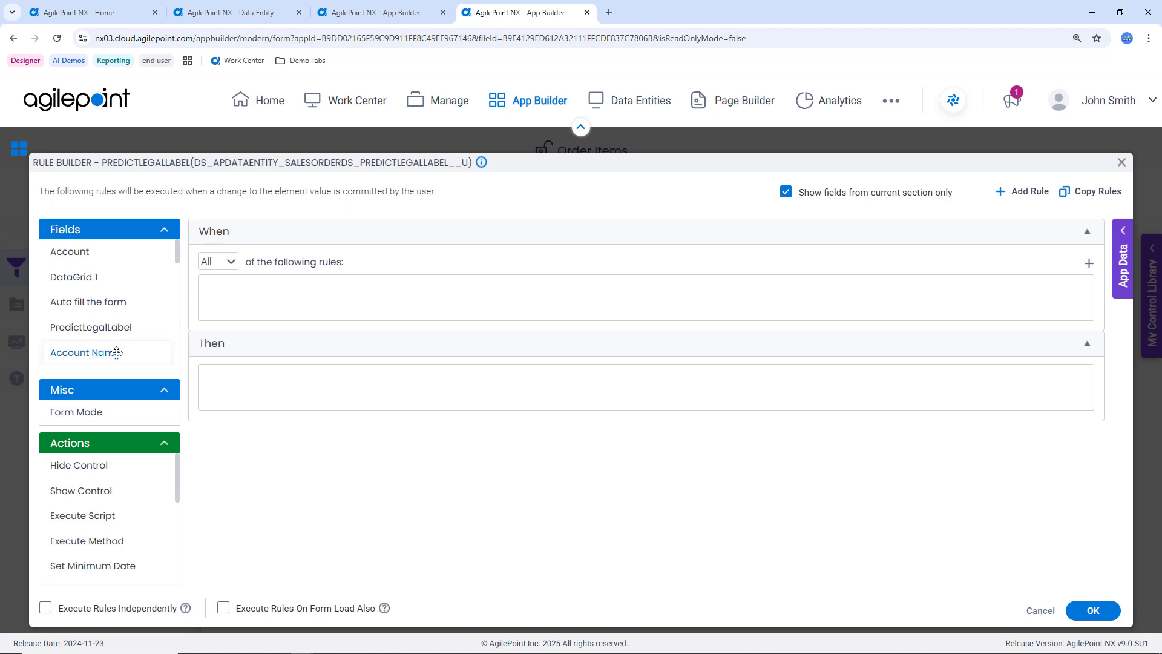
drag(97, 327, 363, 299)
click(472, 295)
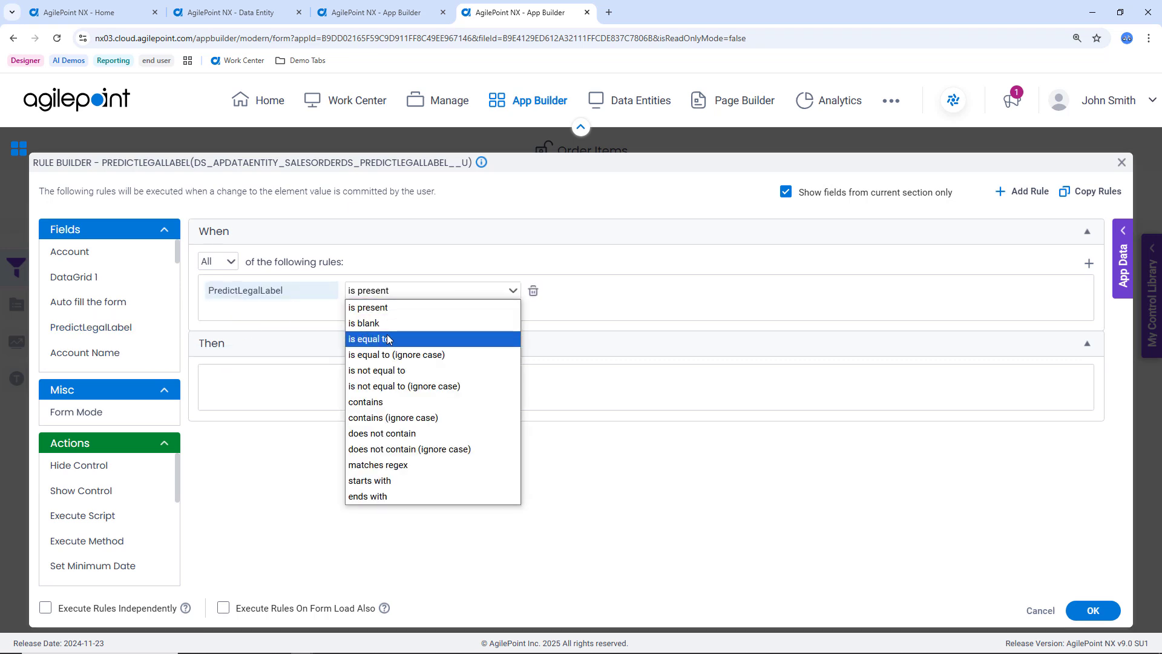
click(388, 335)
click(1122, 232)
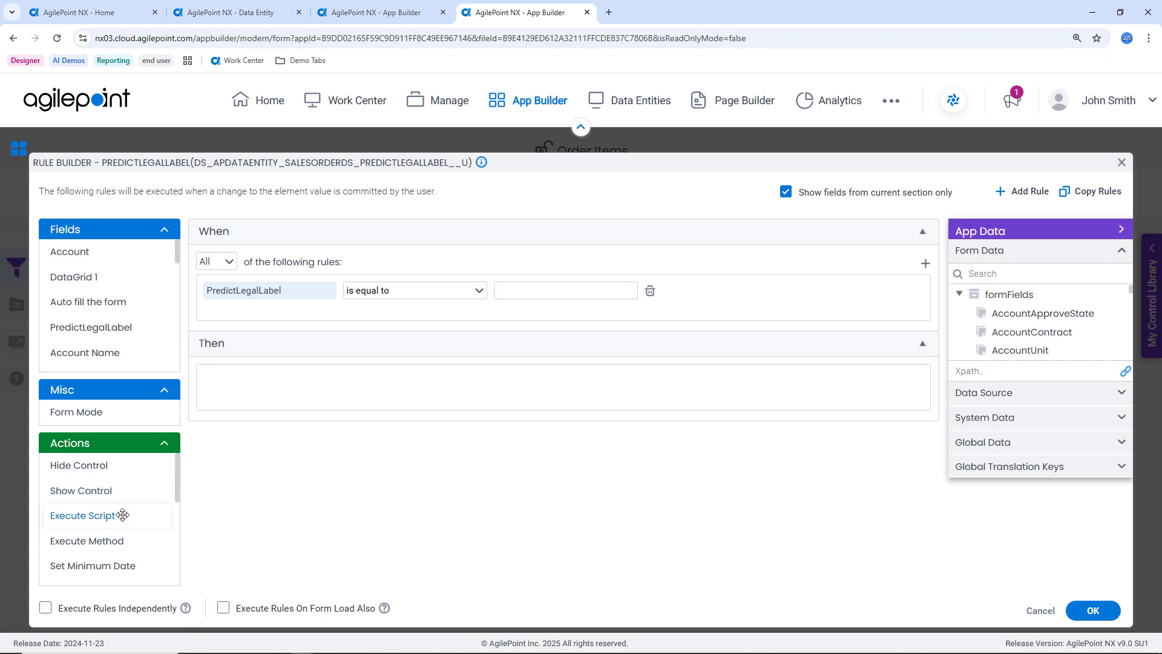
Browse the actions available for the PredictLegalLabel rule and close the rule builder without saving.
scroll(121, 511, down, 4)
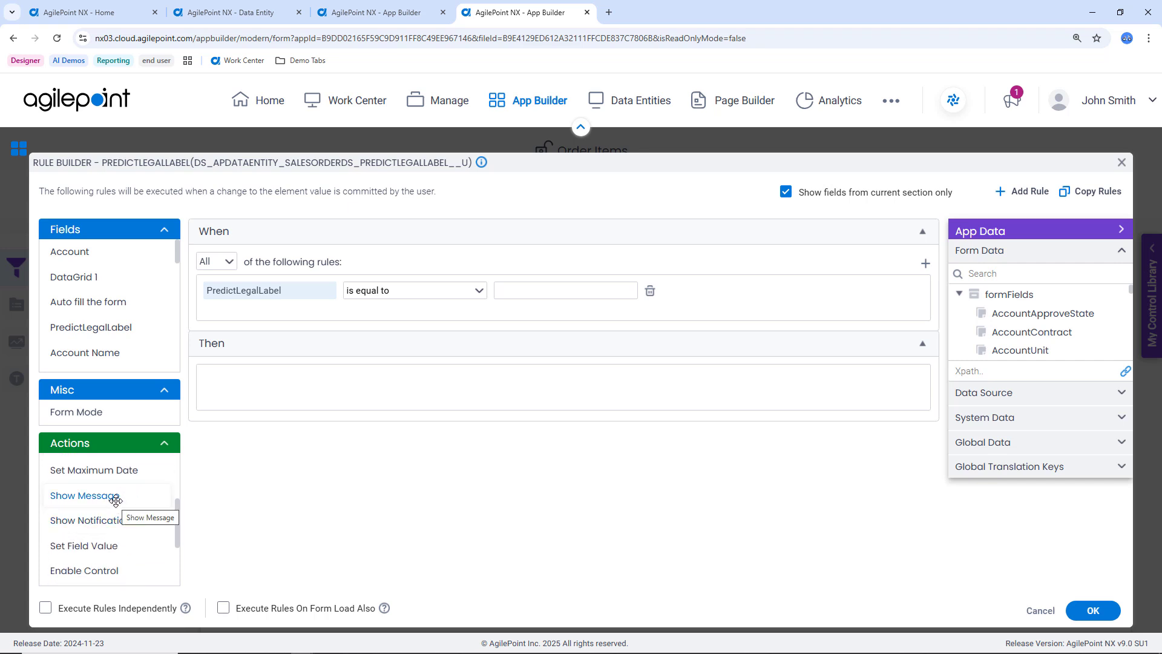
scroll(116, 501, down, 2)
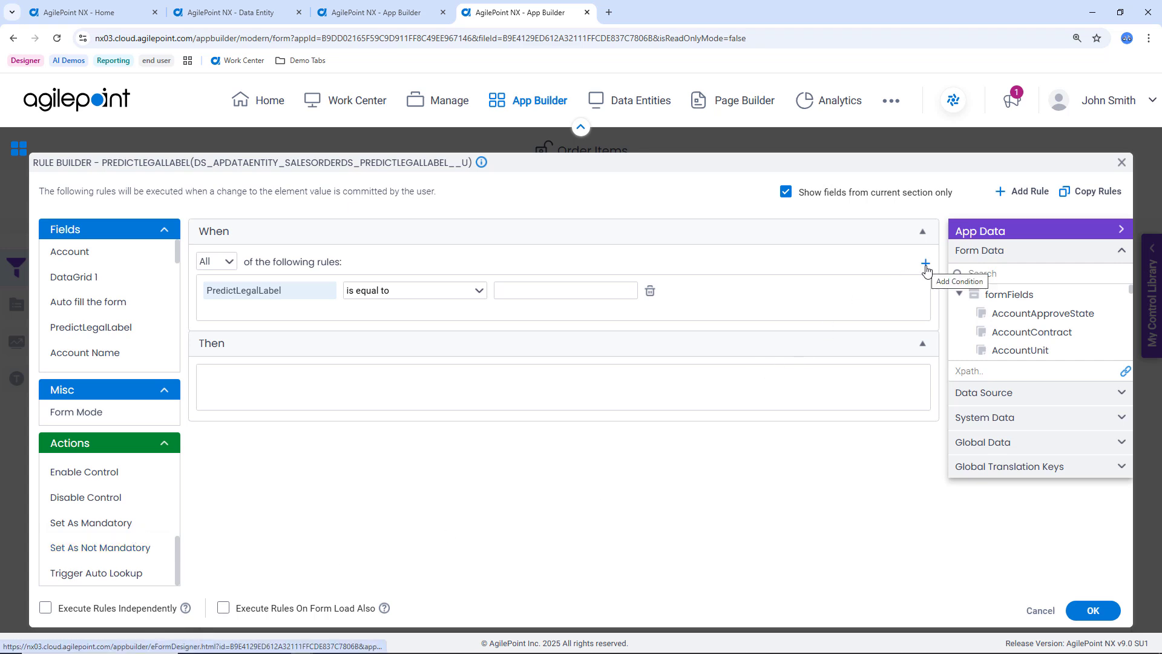
click(1123, 163)
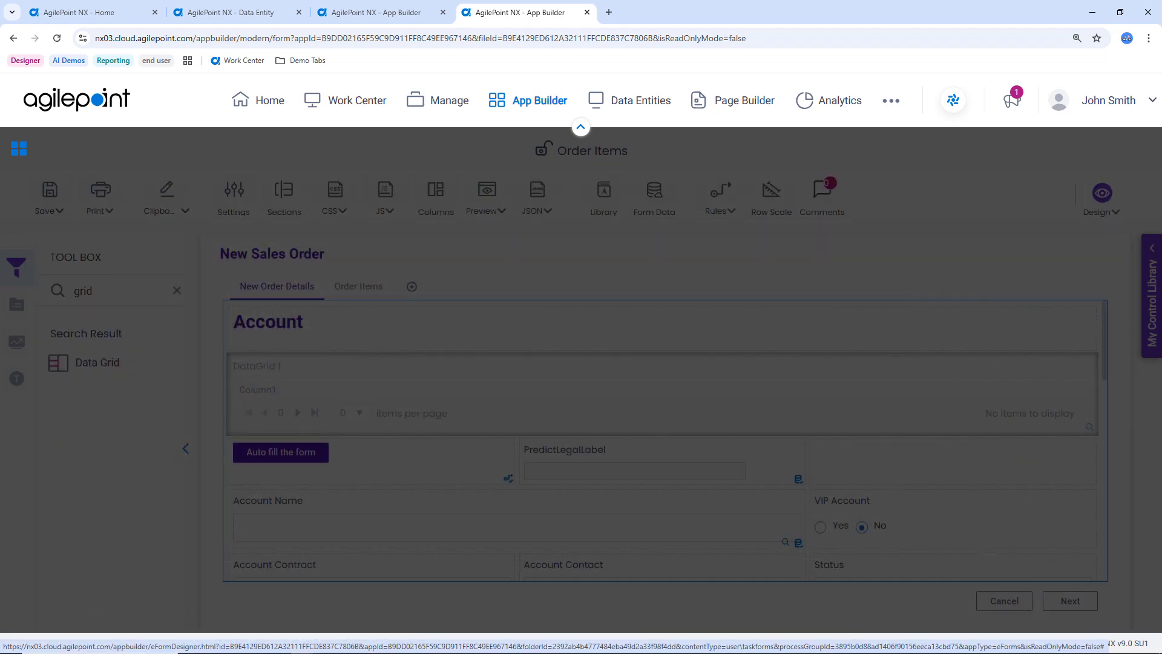